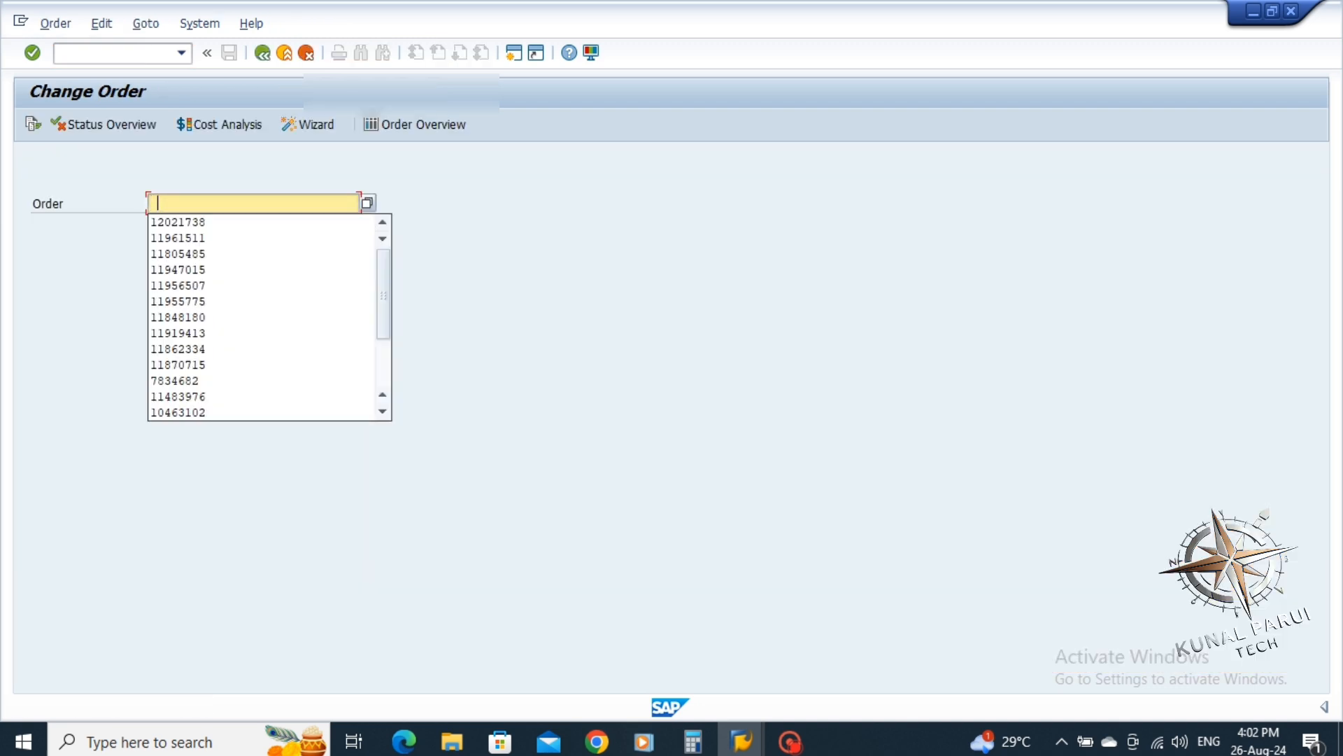
key(Down)
key(Return)
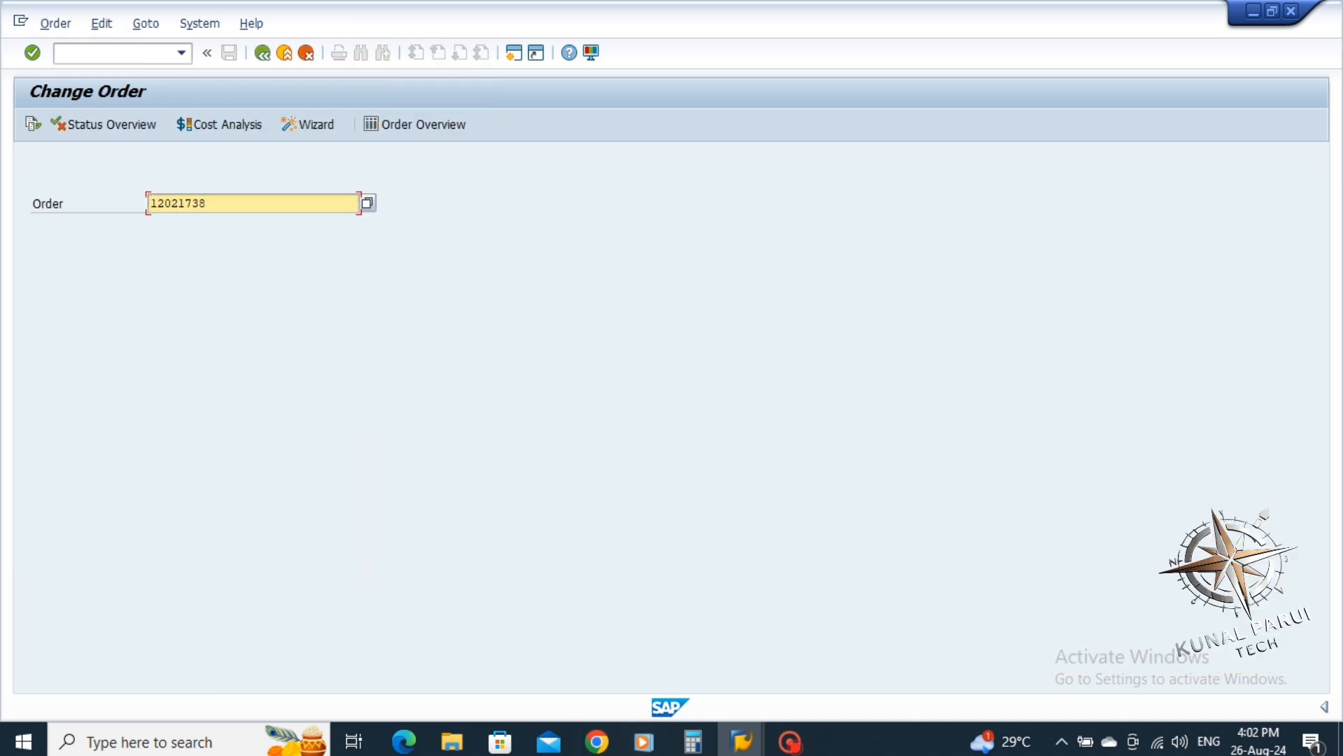
key(Return)
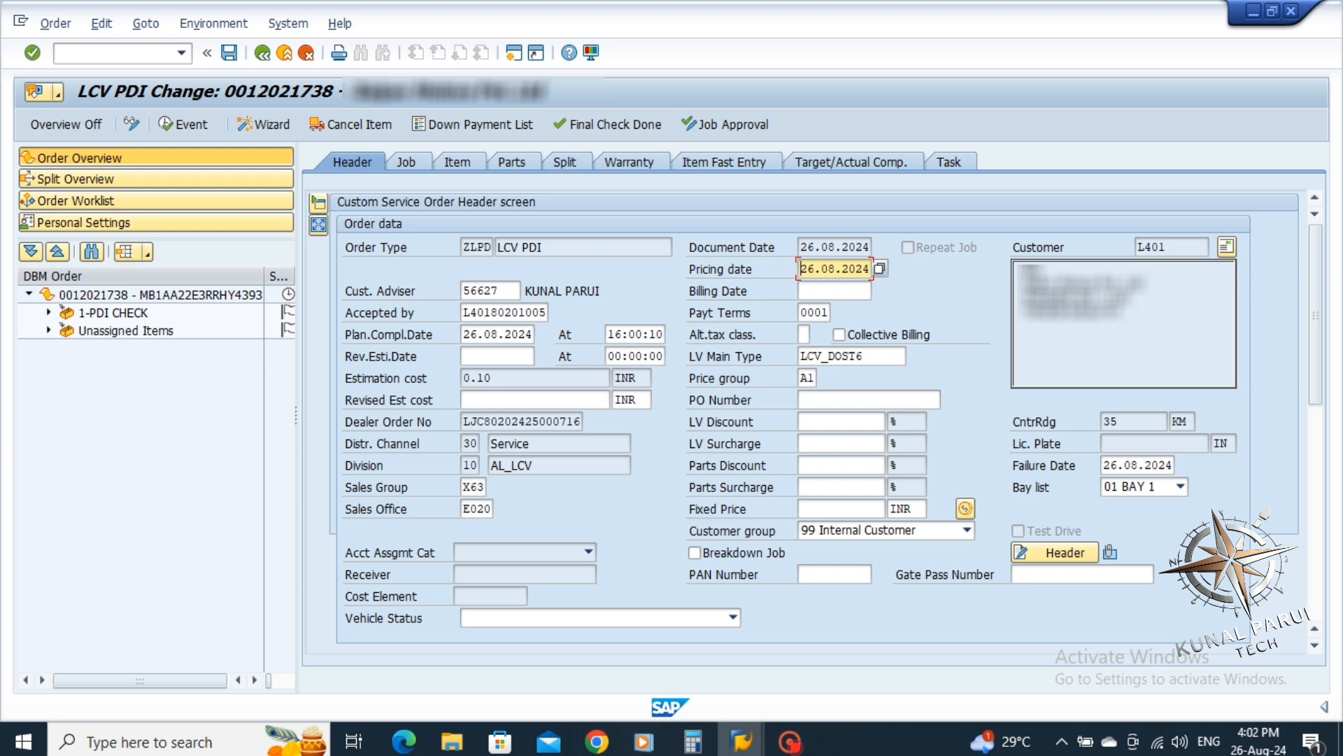
click(608, 124)
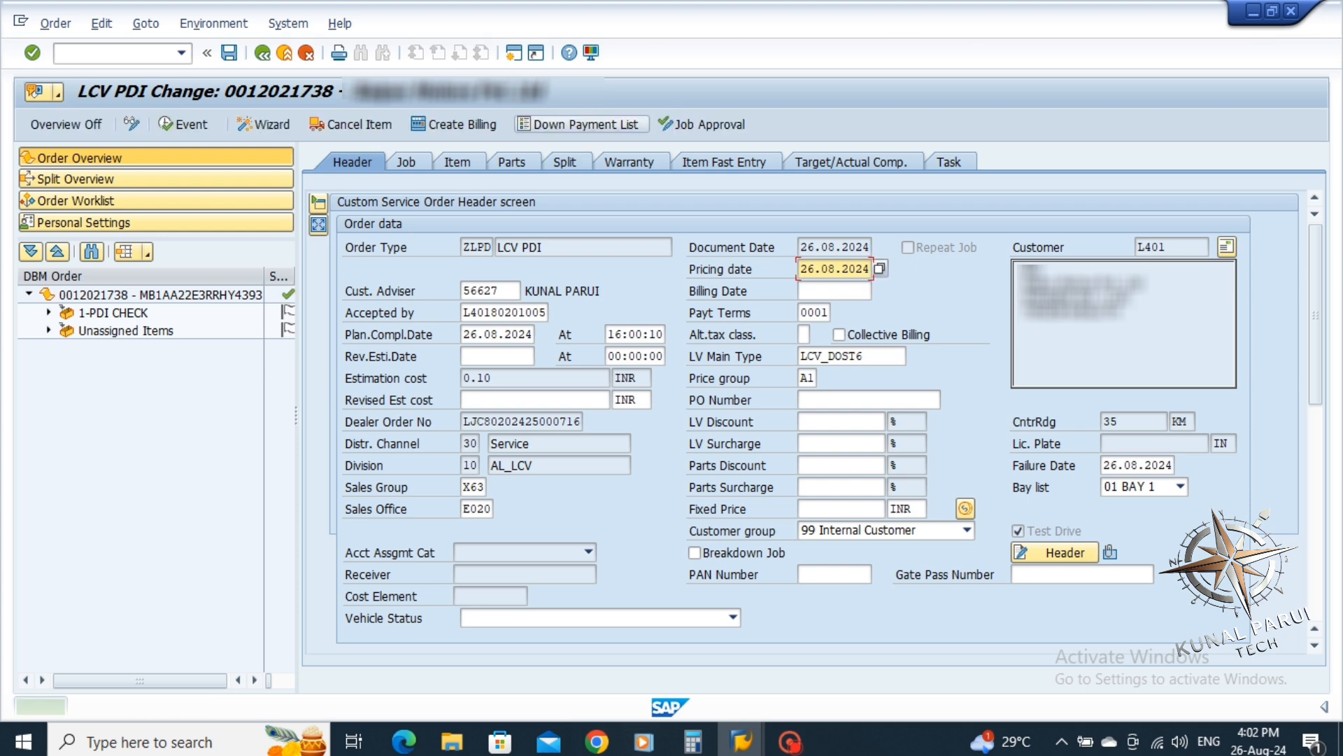
click(458, 125)
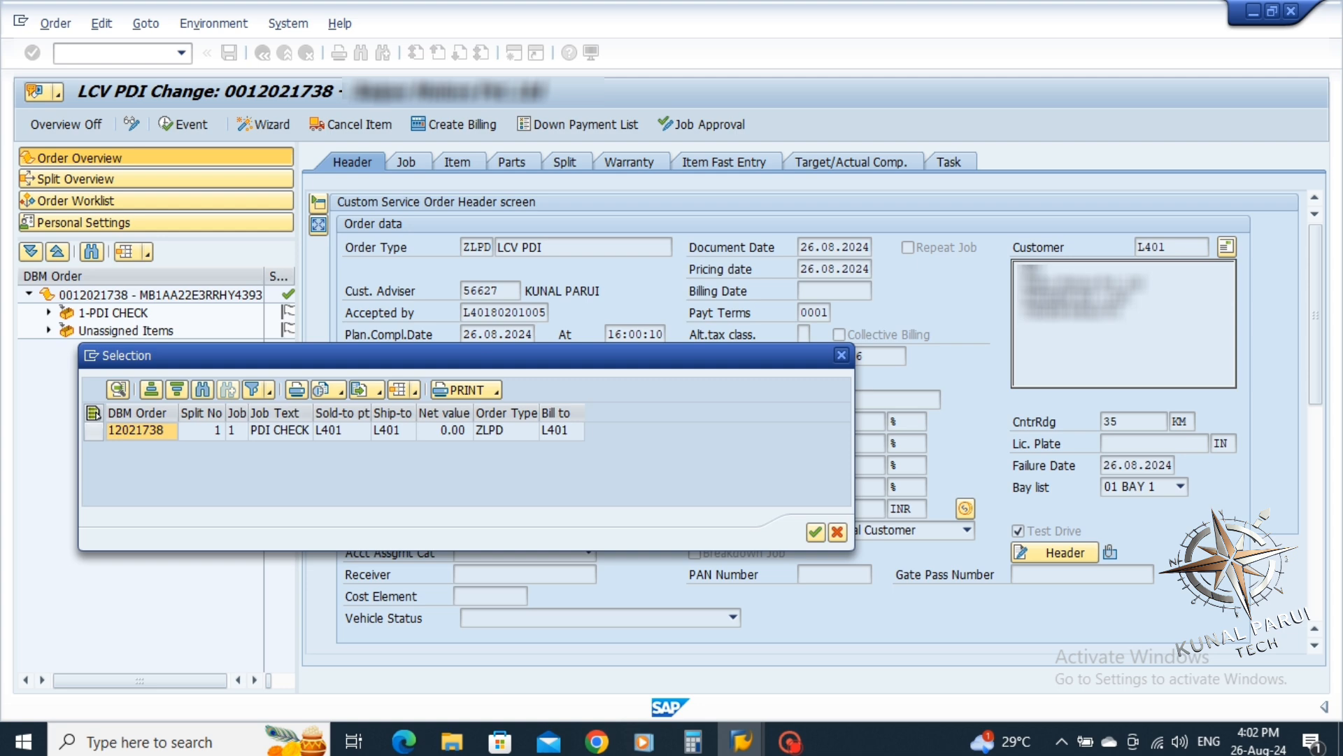
click(93, 413)
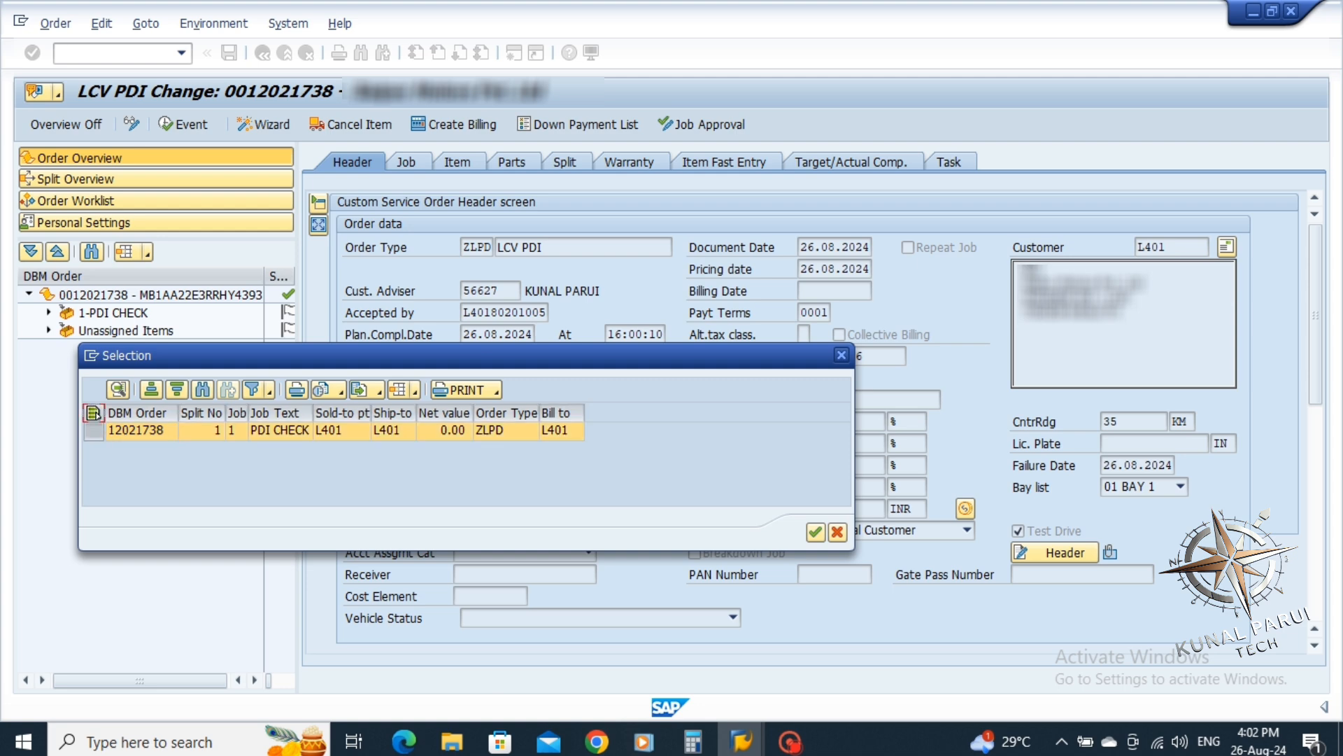
key(Return)
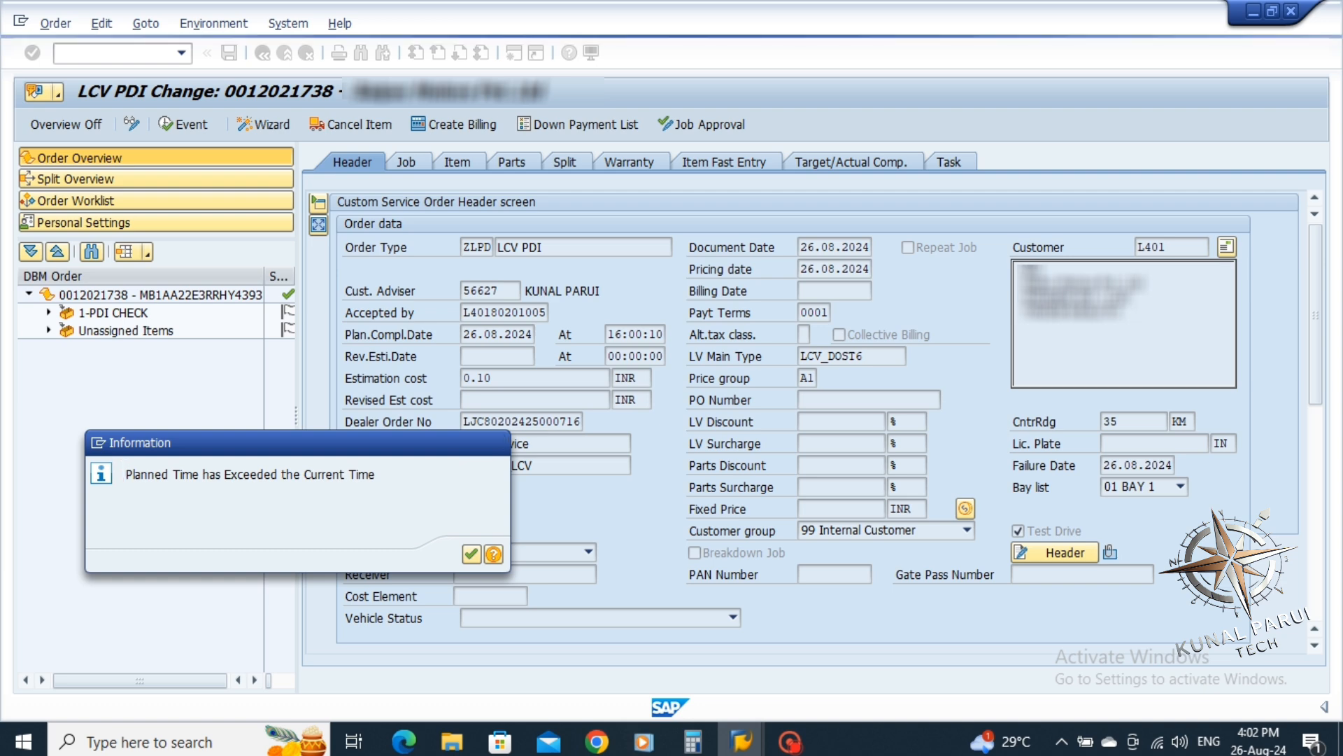
key(Return)
click(94, 287)
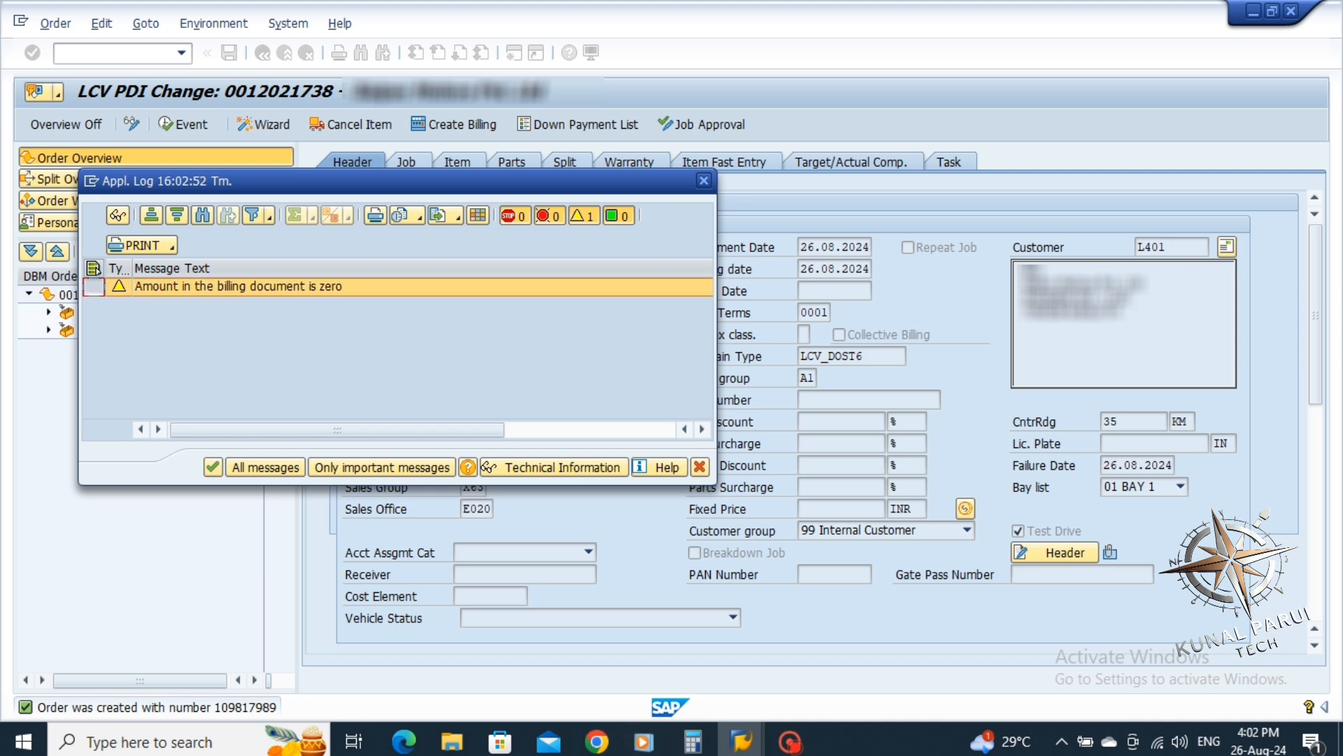
click(212, 467)
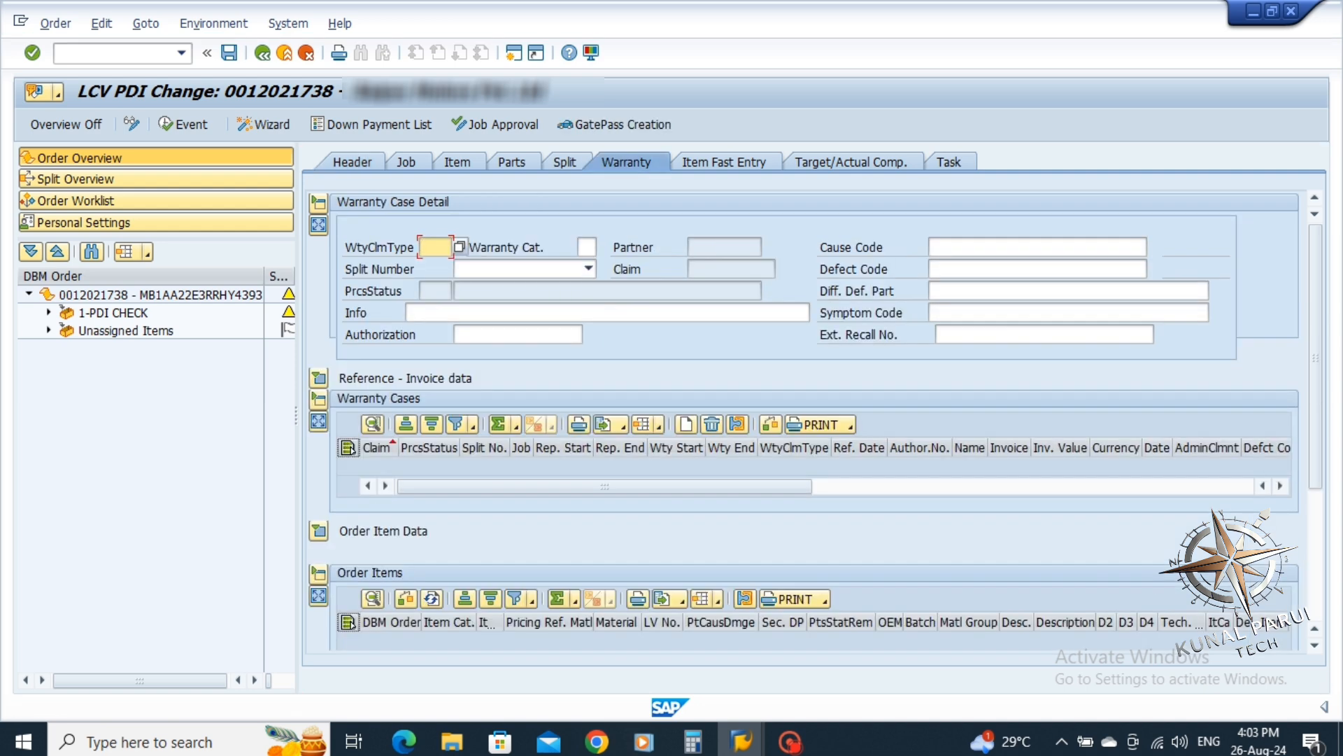
Set the warranty claim type to LFSC
click(429, 247)
key(Down)
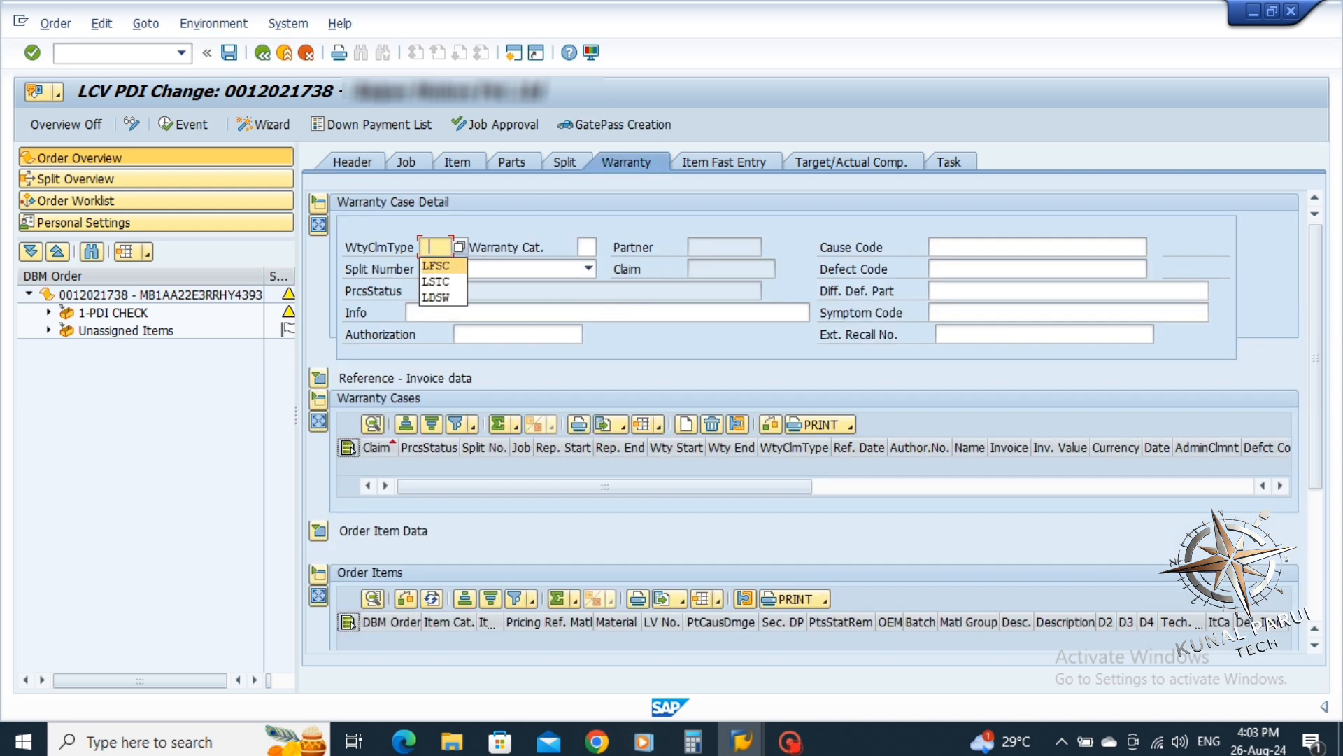
key(Return)
Set warranty category 1P (PDI) and split number 2 LCV Warranty
click(586, 247)
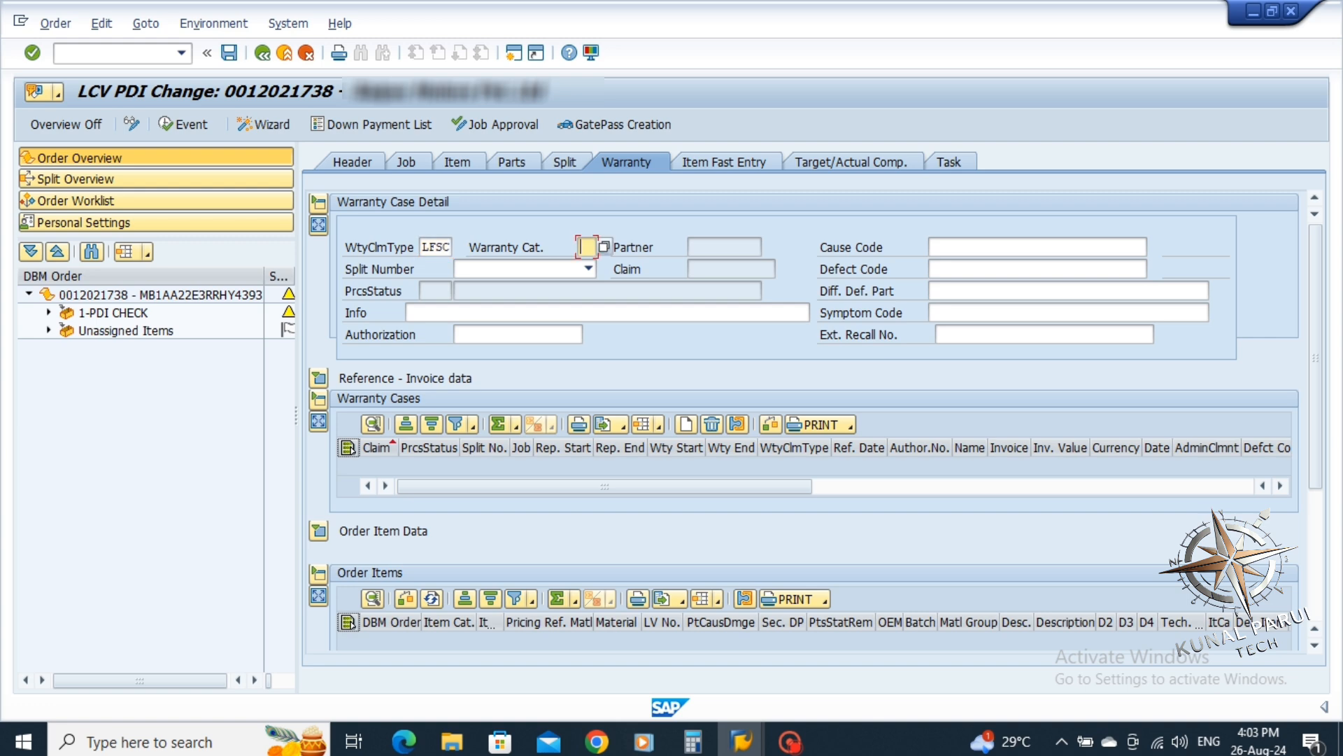
click(586, 247)
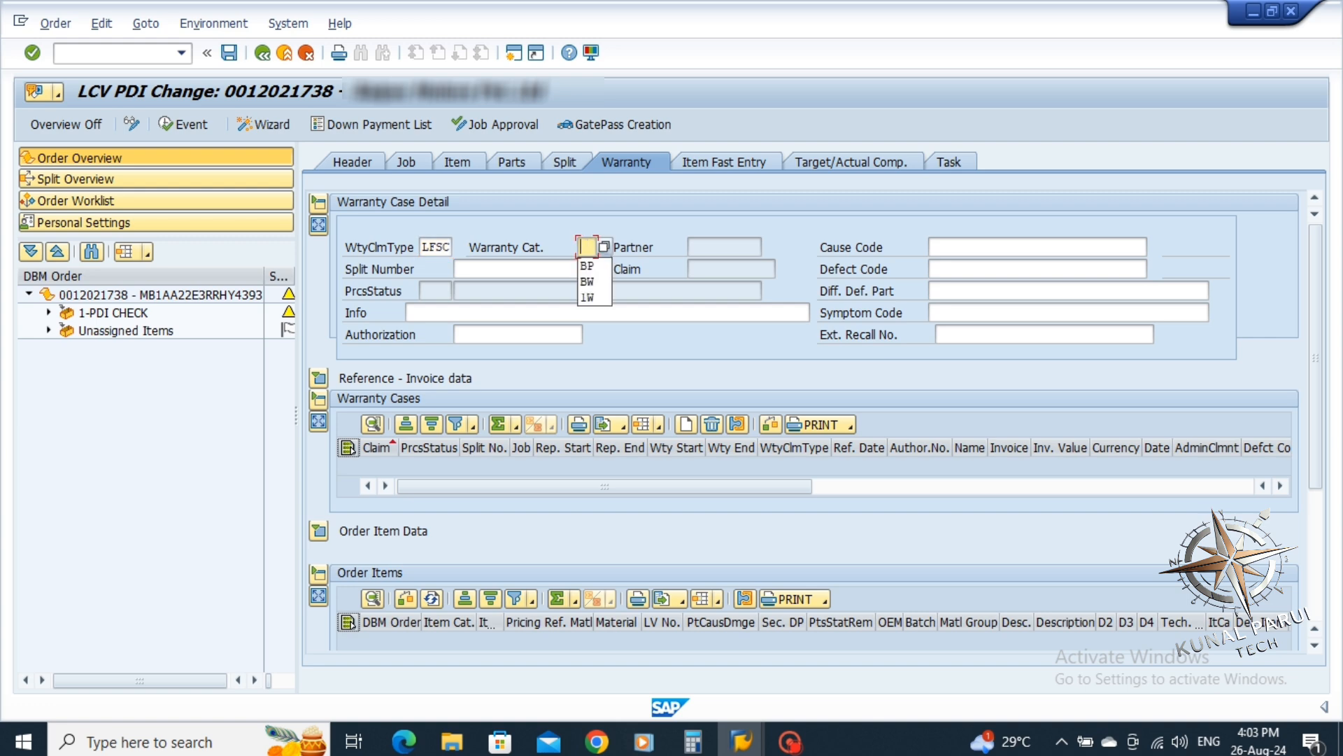
key(F4)
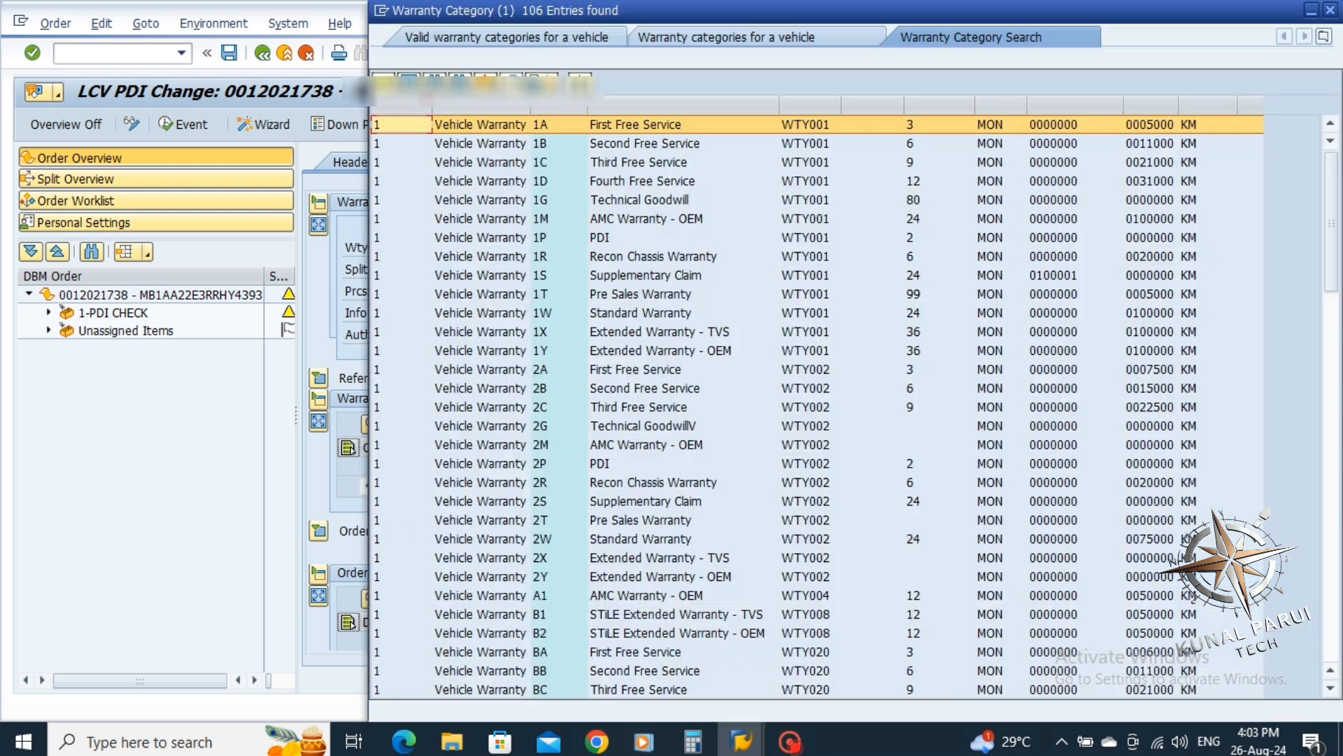
click(616, 239)
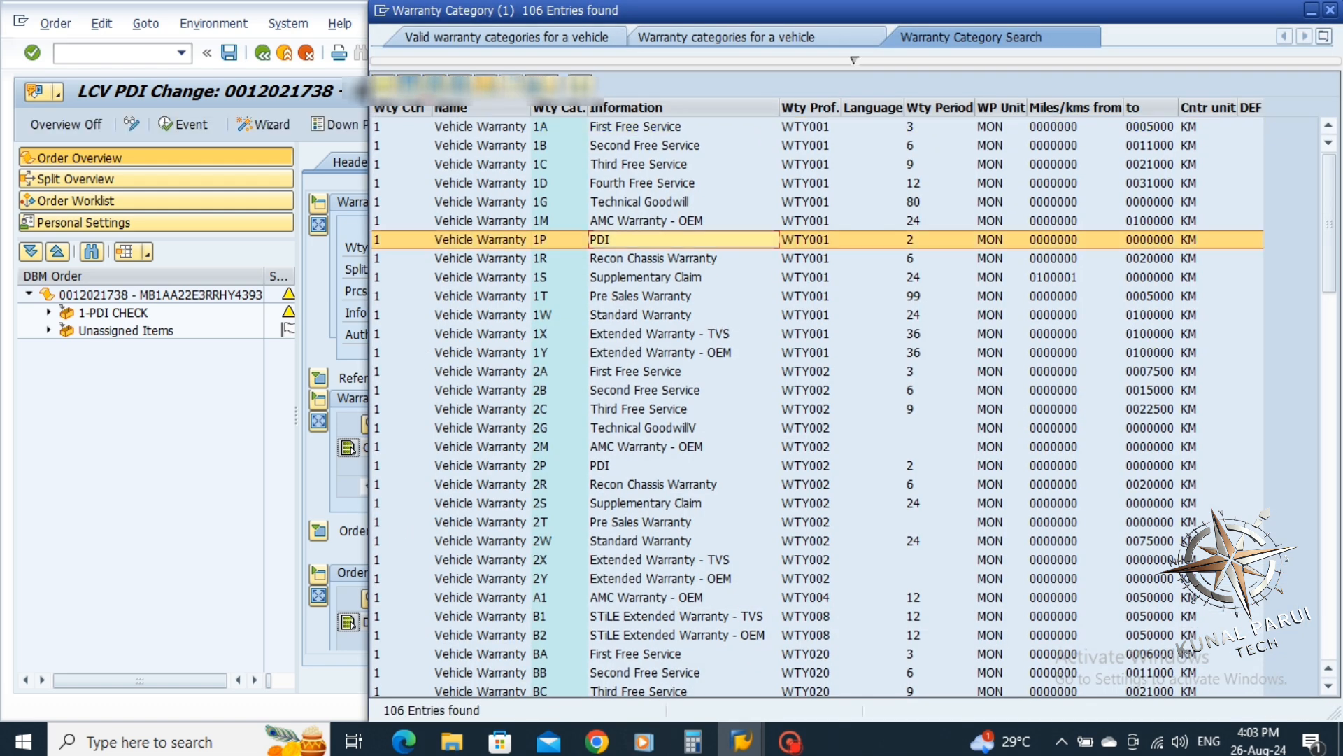
key(Return)
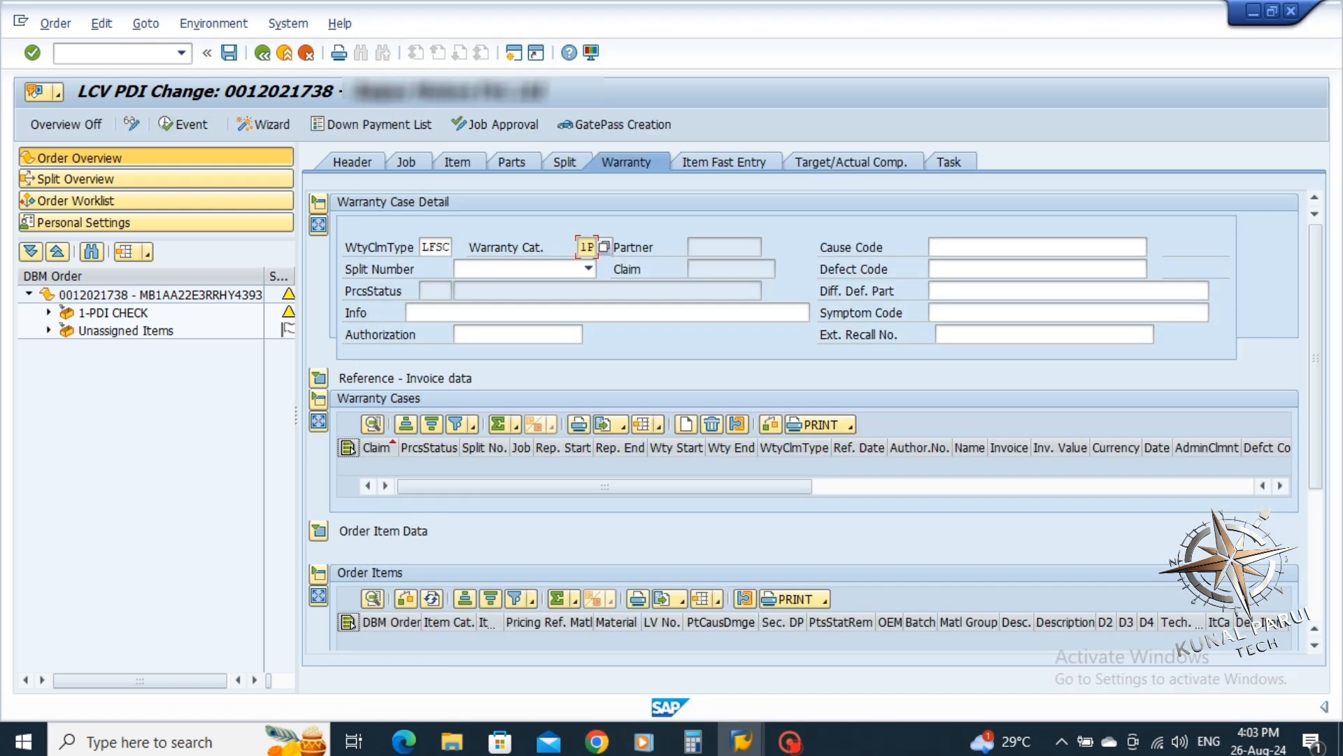
key(F4)
key(Return)
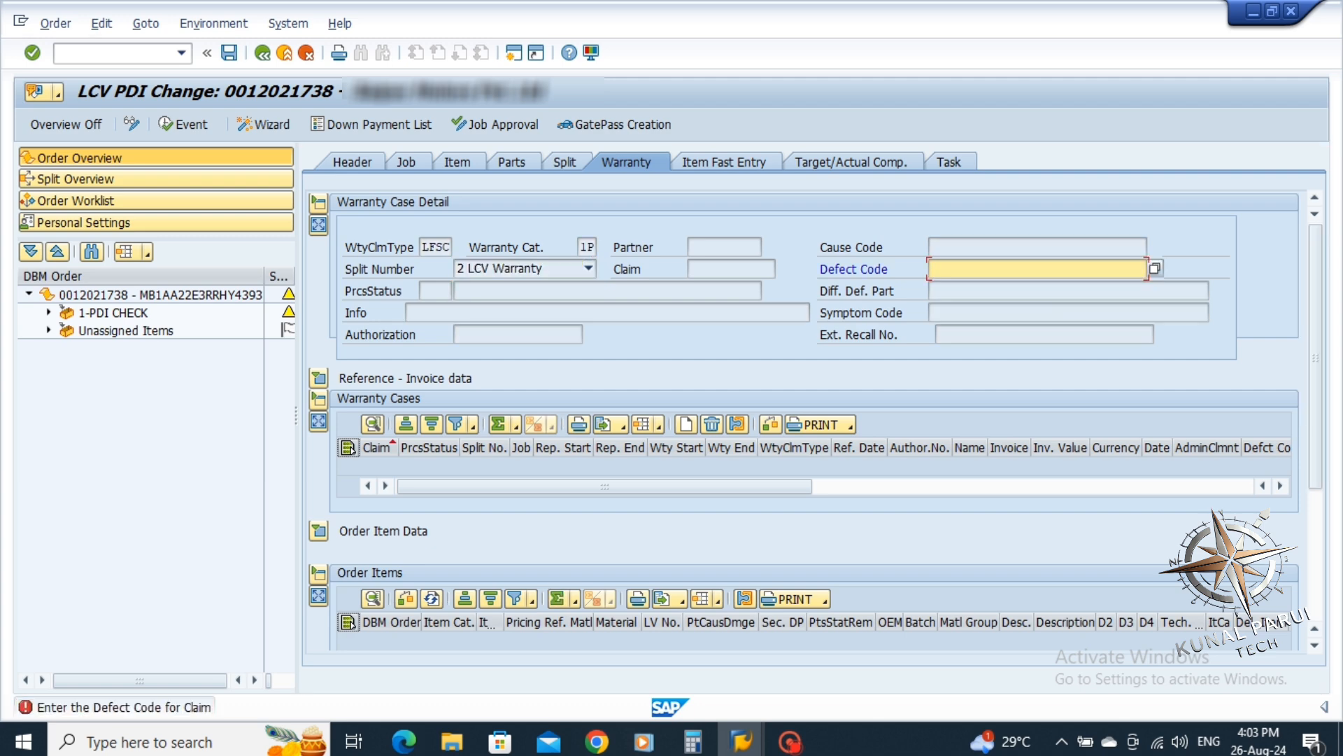
Search the defect catalog for PDI and set defect code VE0VA-VE9901A
key(F4)
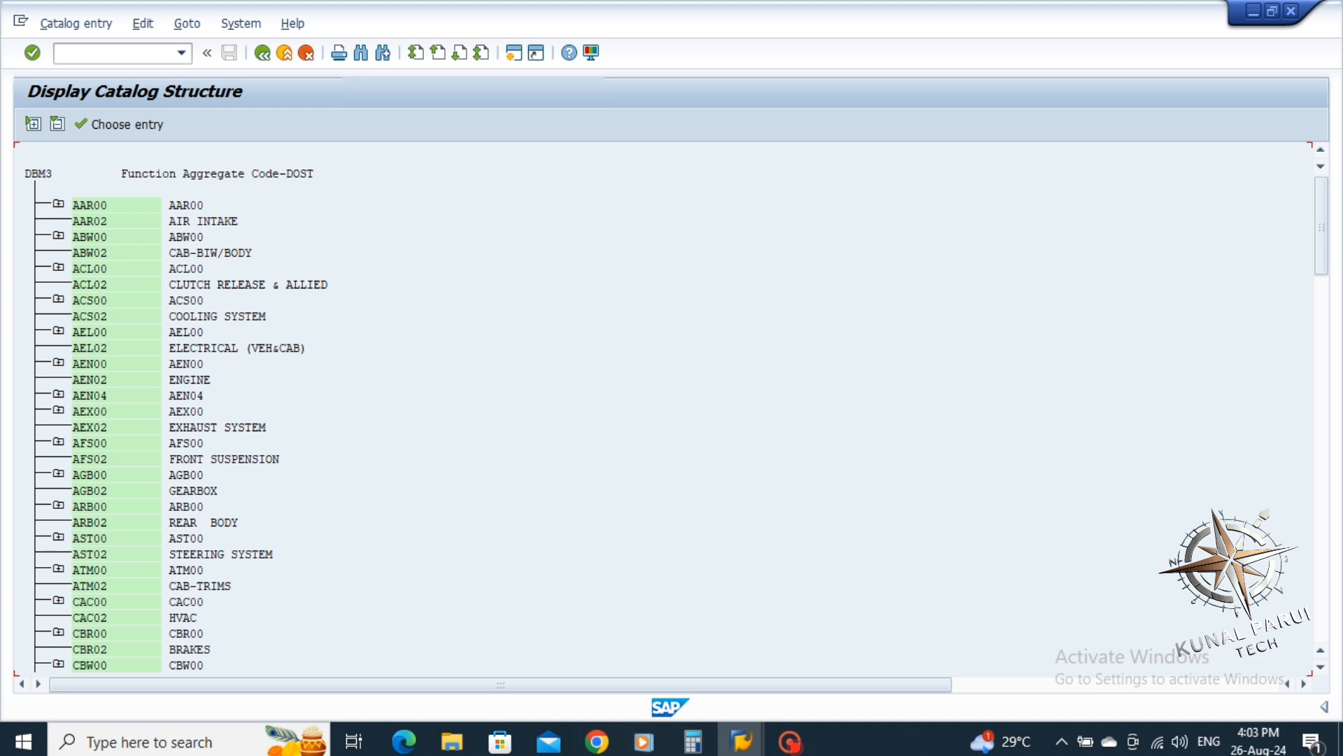
key(ctrl+f)
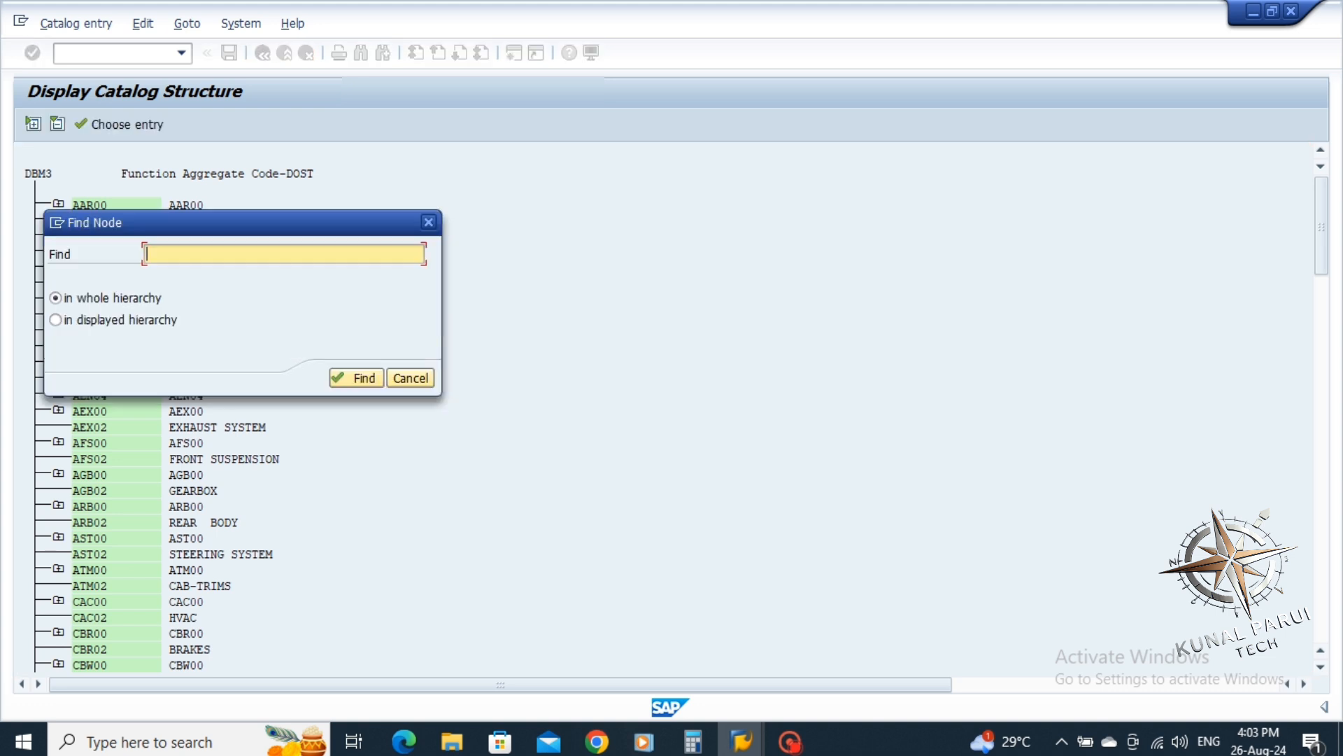
text(pd)
key(Down)
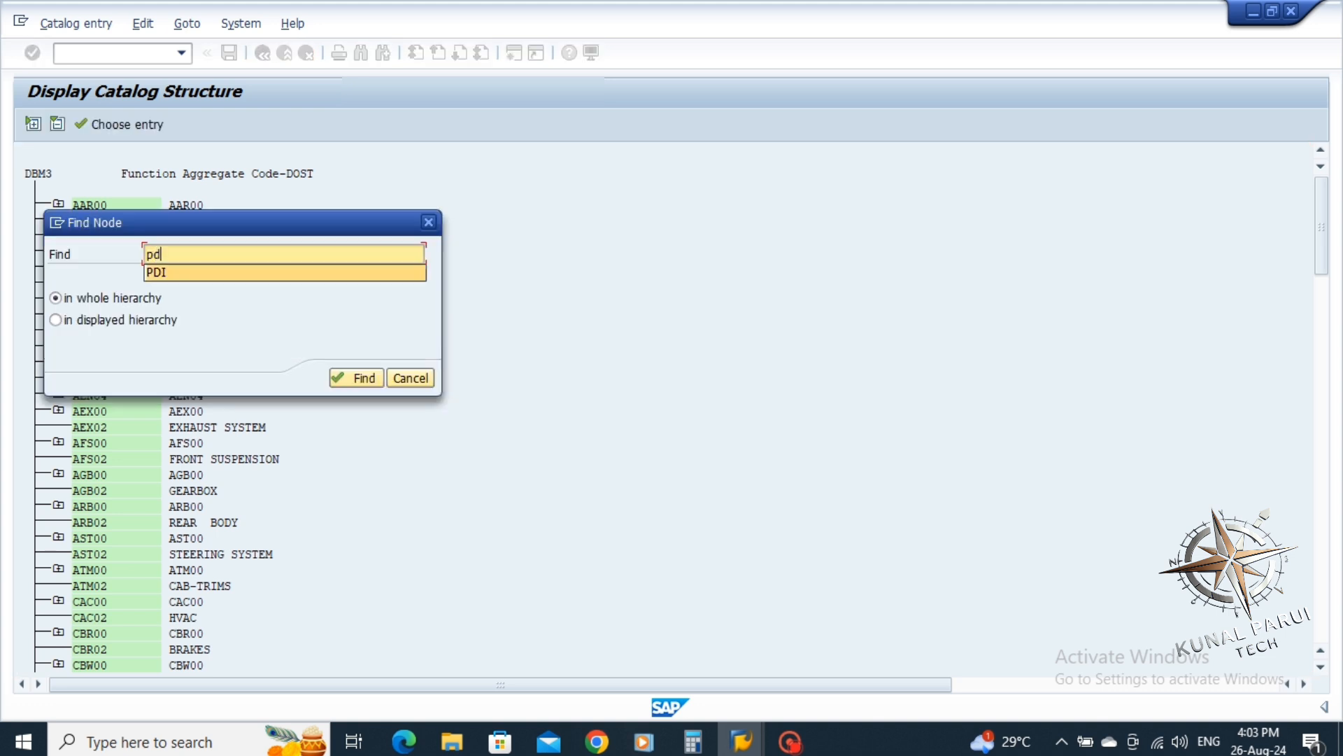
key(Return)
key(Return)
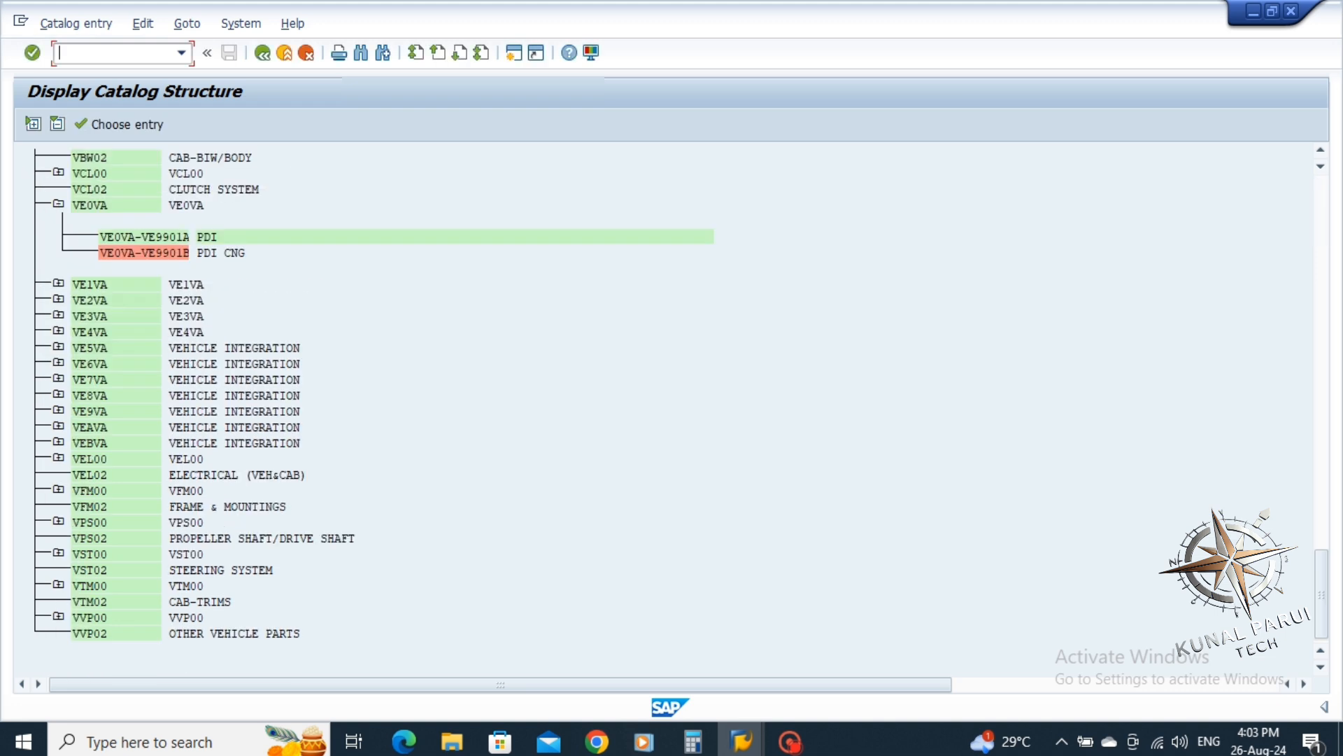
click(150, 236)
key(F2)
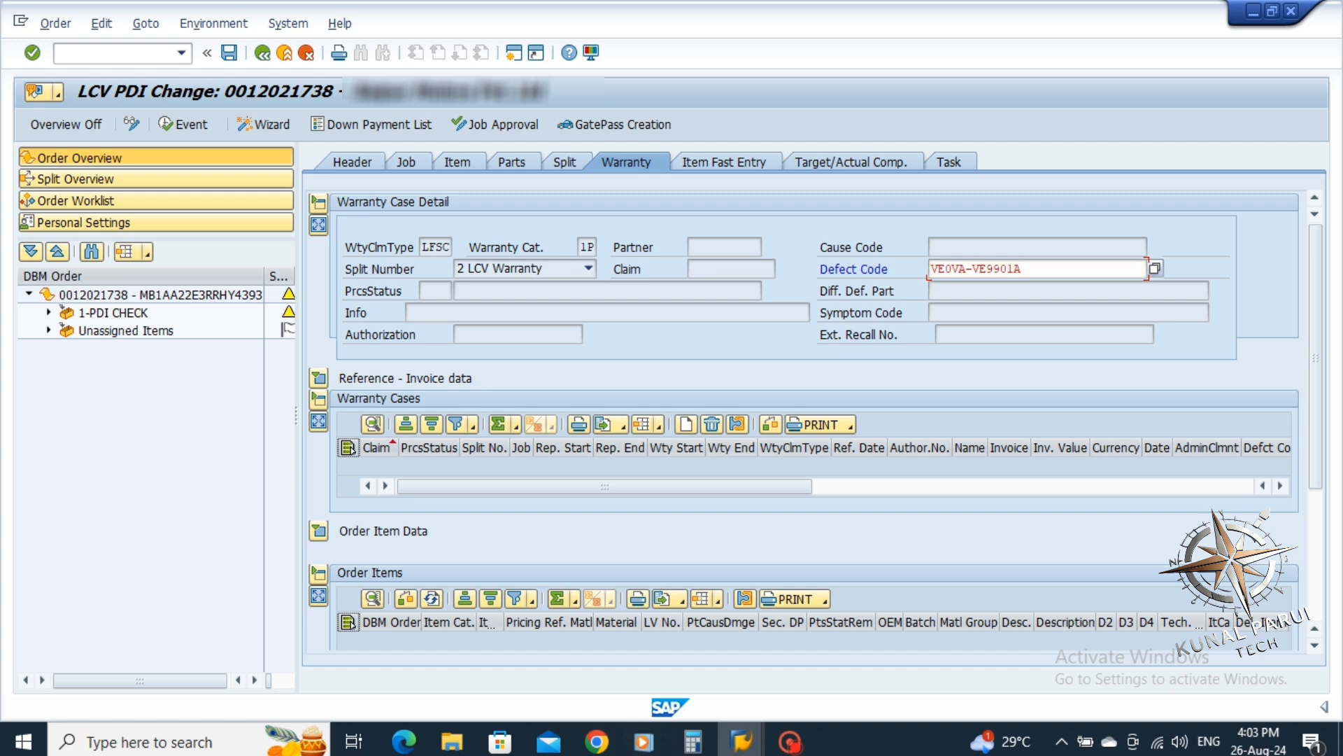
key(Return)
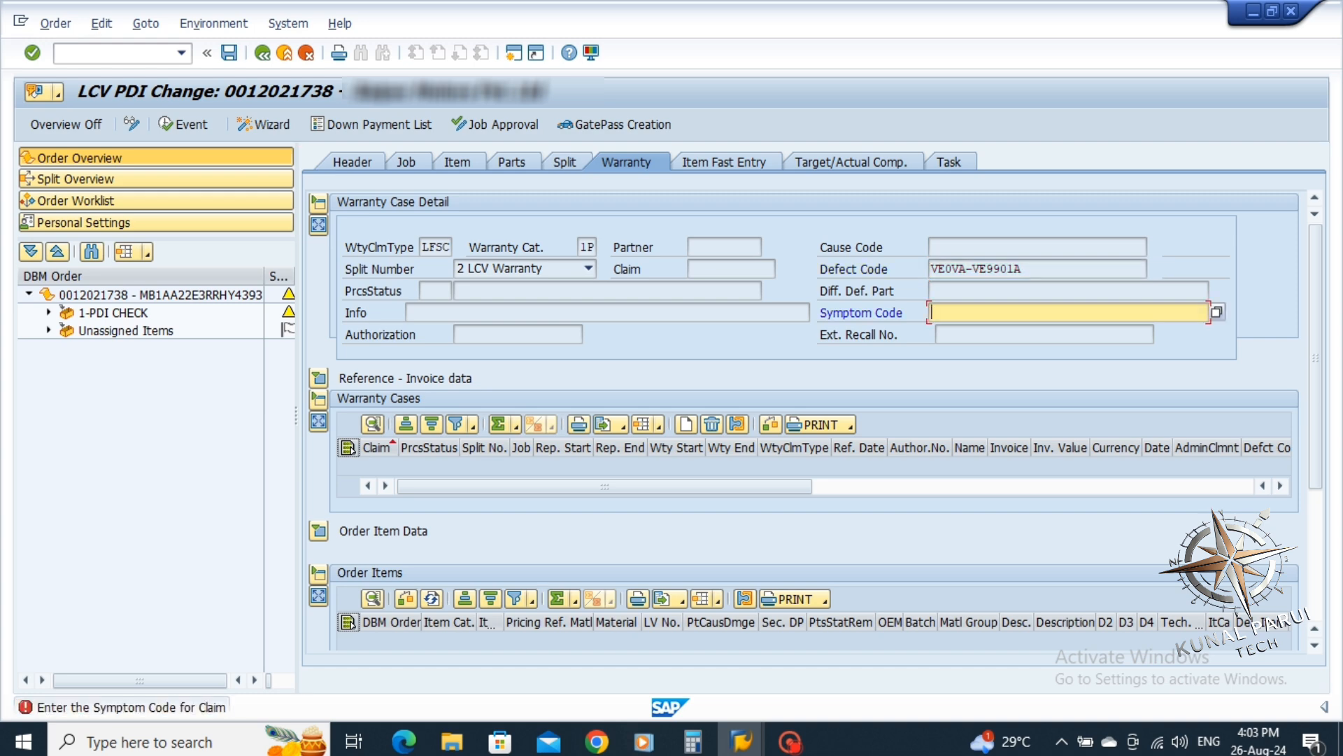
Set symptom code 000 FREE SERVICE and apply the warranty data
key(F4)
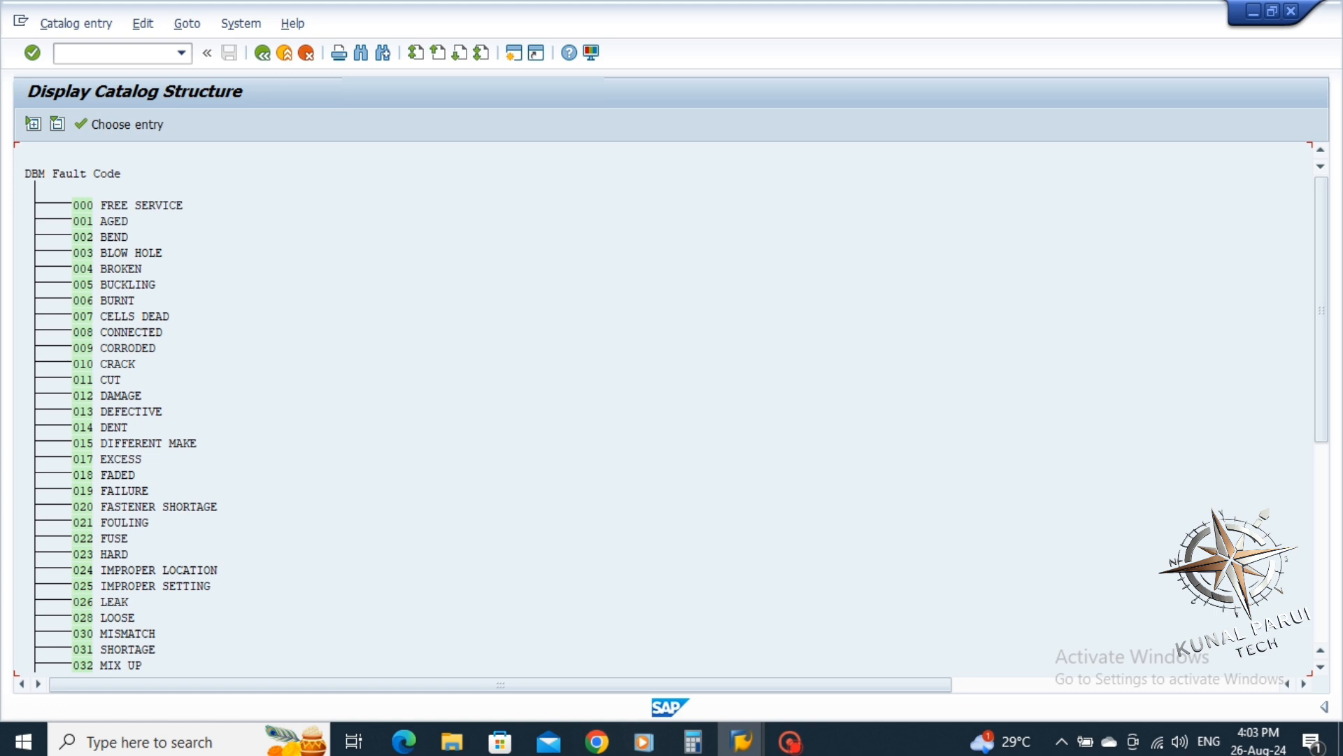
click(83, 205)
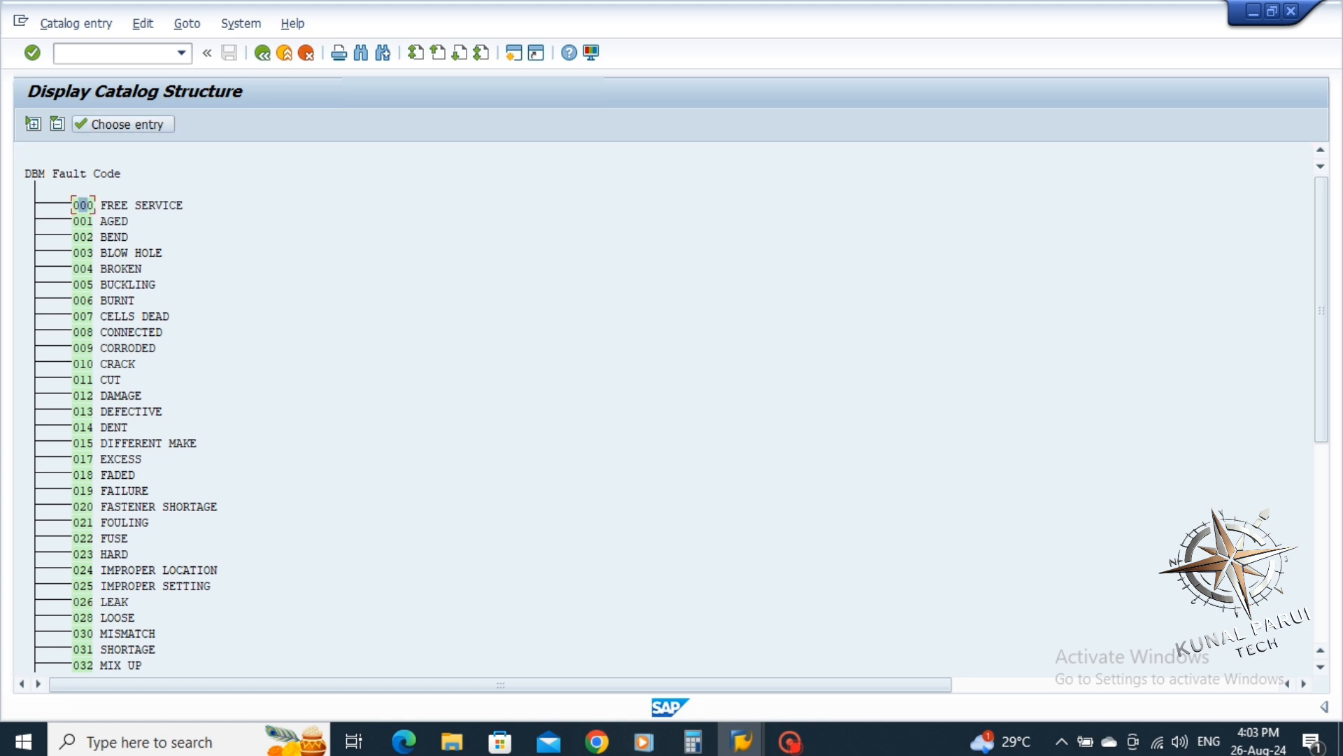
click(126, 124)
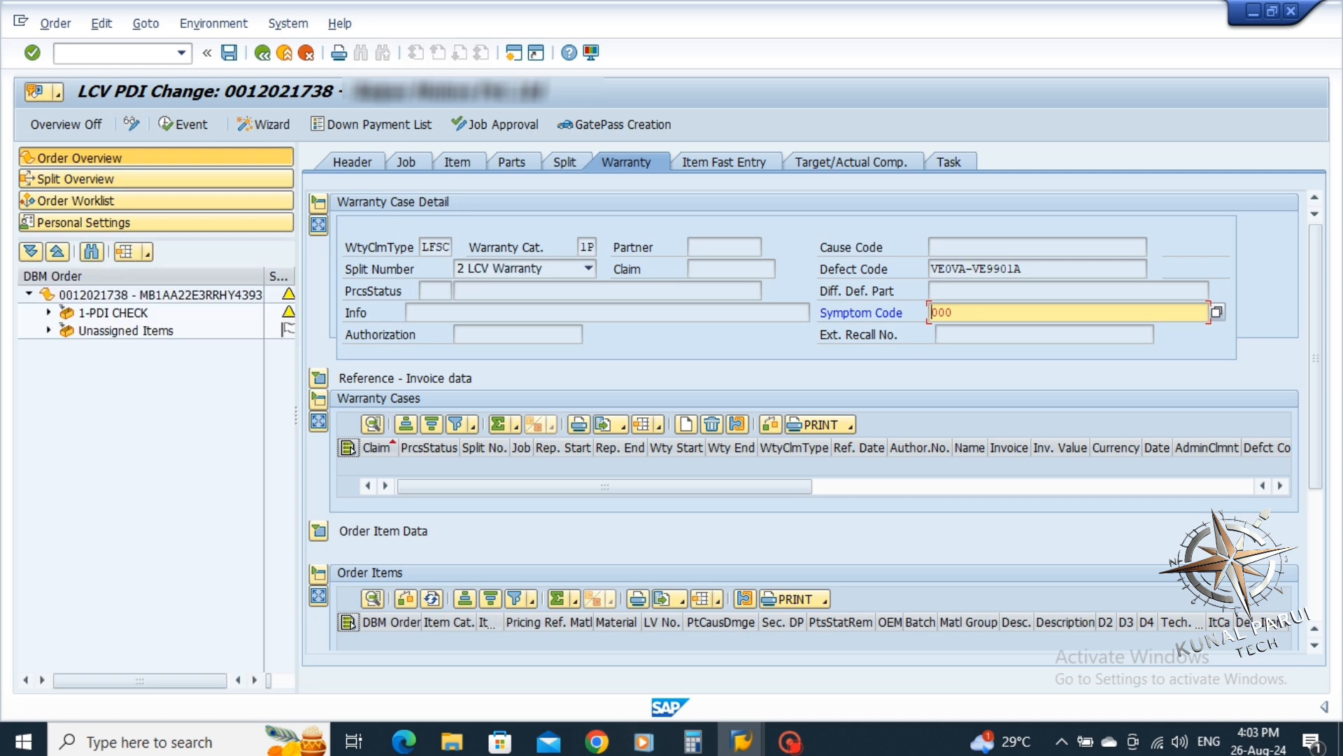
key(Return)
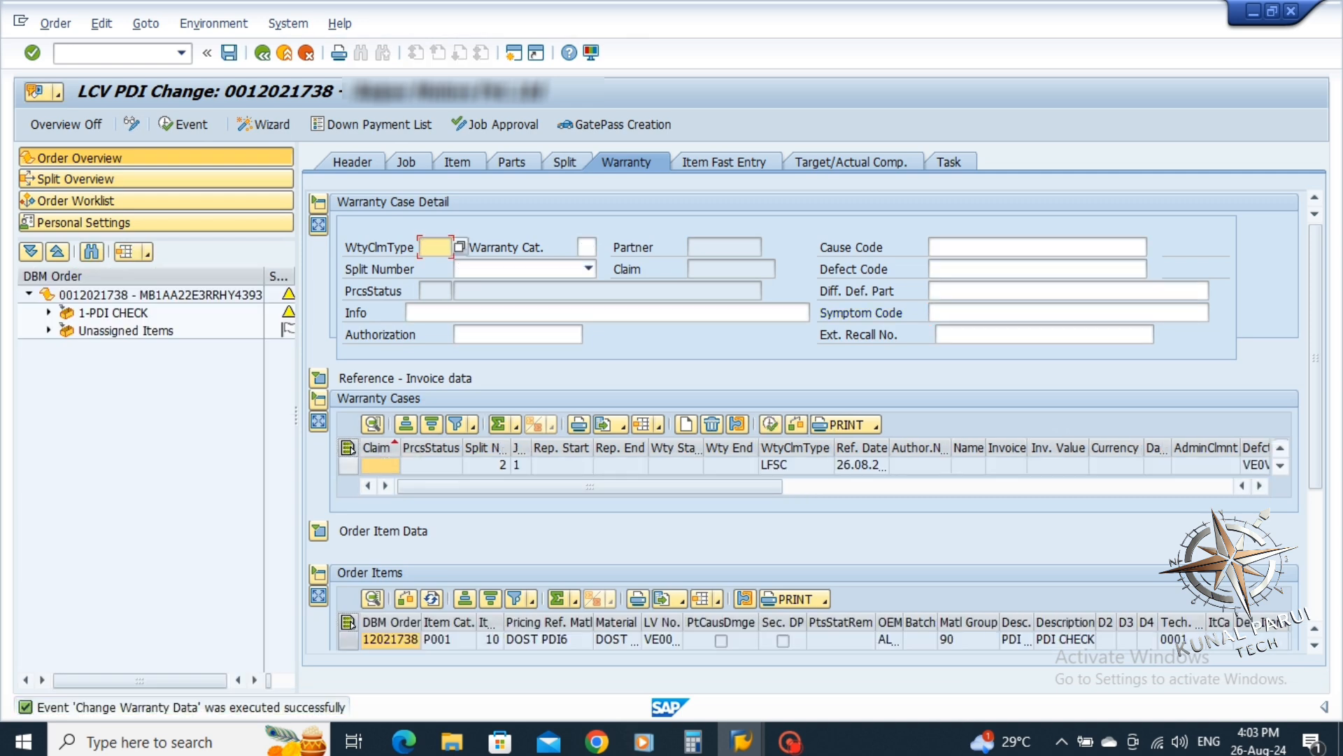
click(348, 464)
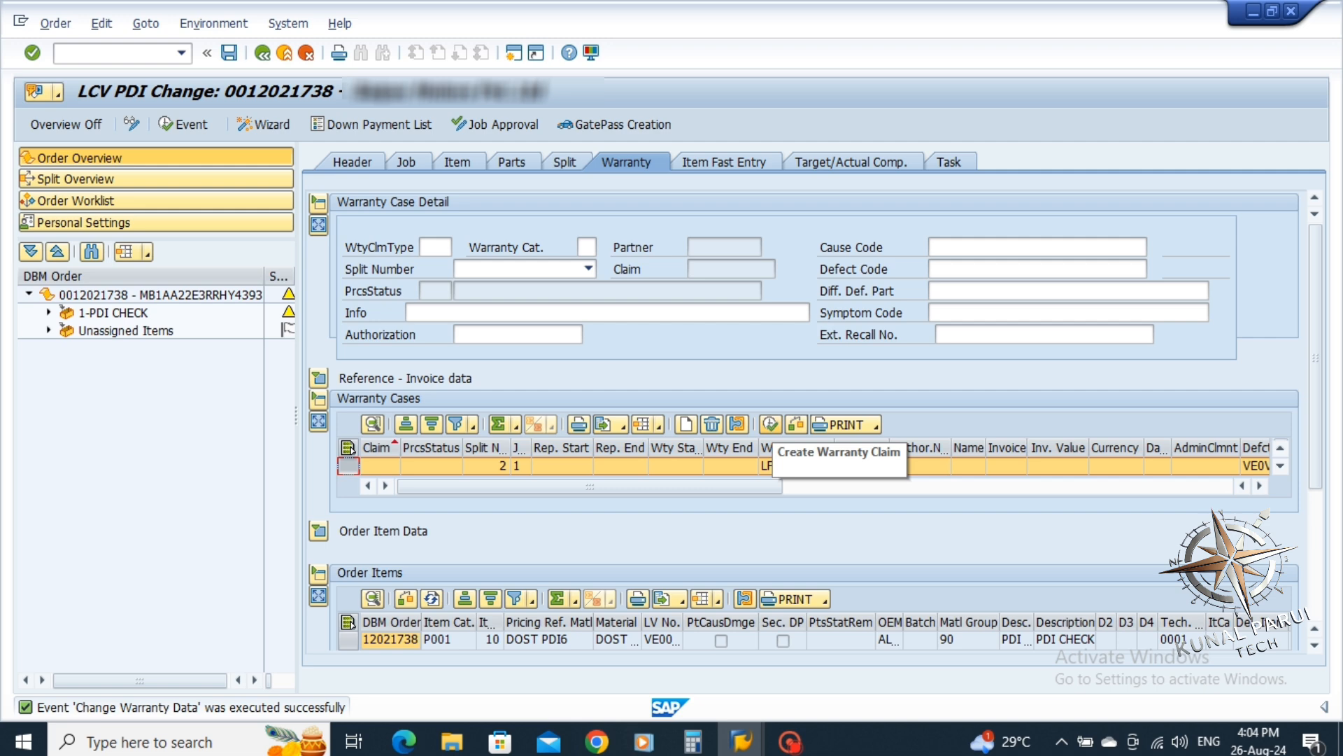
click(771, 424)
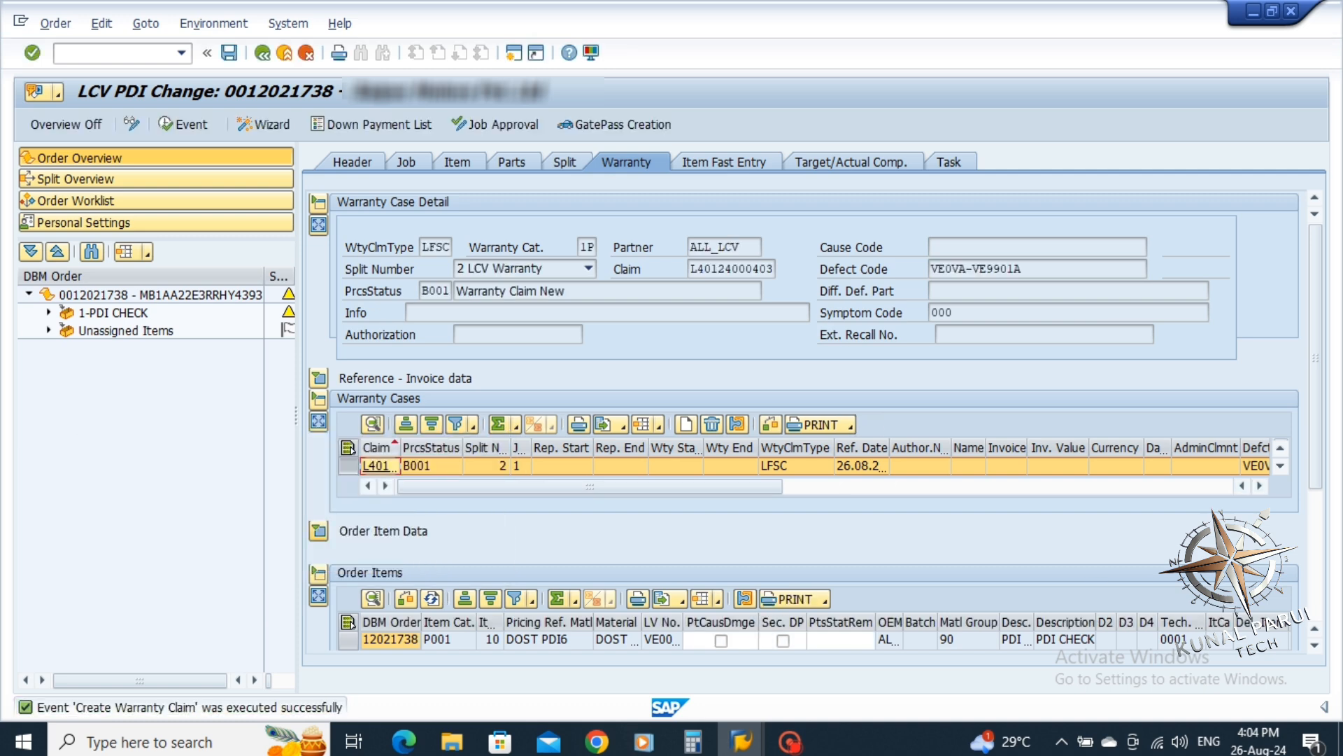
drag(401, 447, 461, 448)
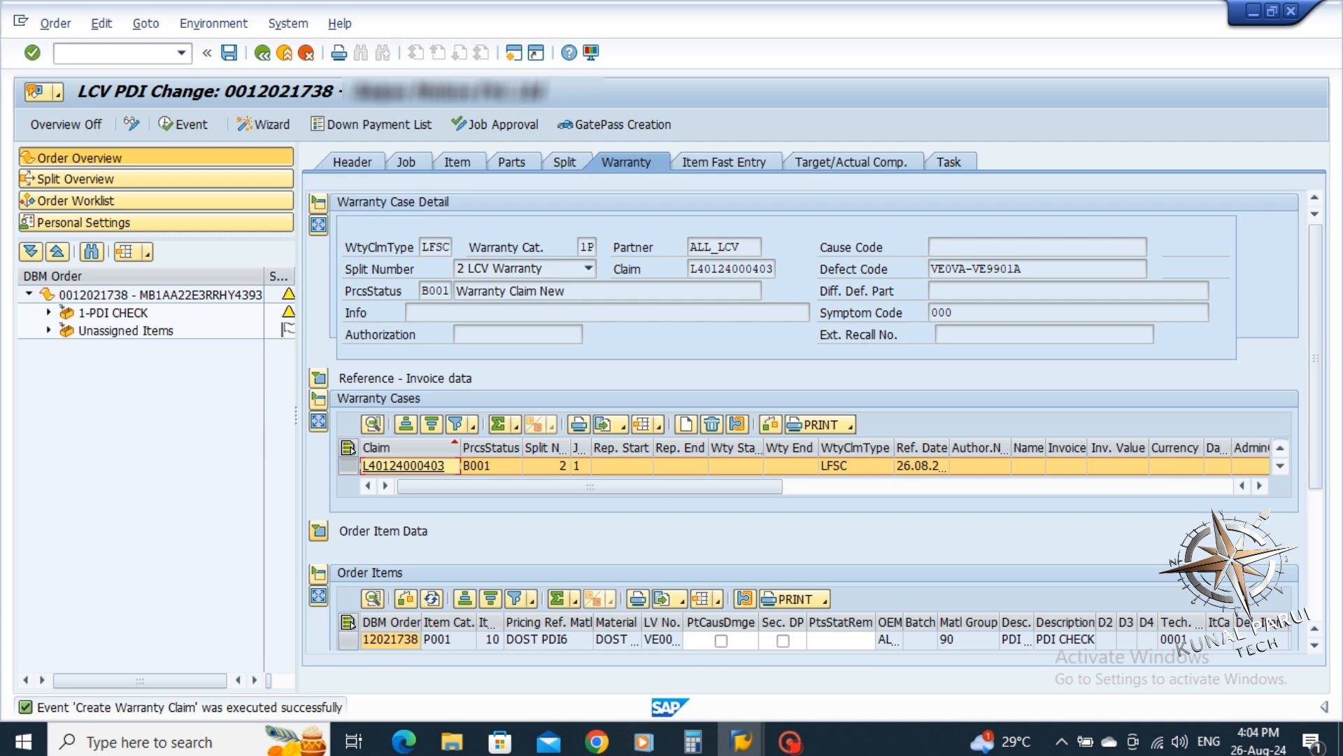
click(404, 466)
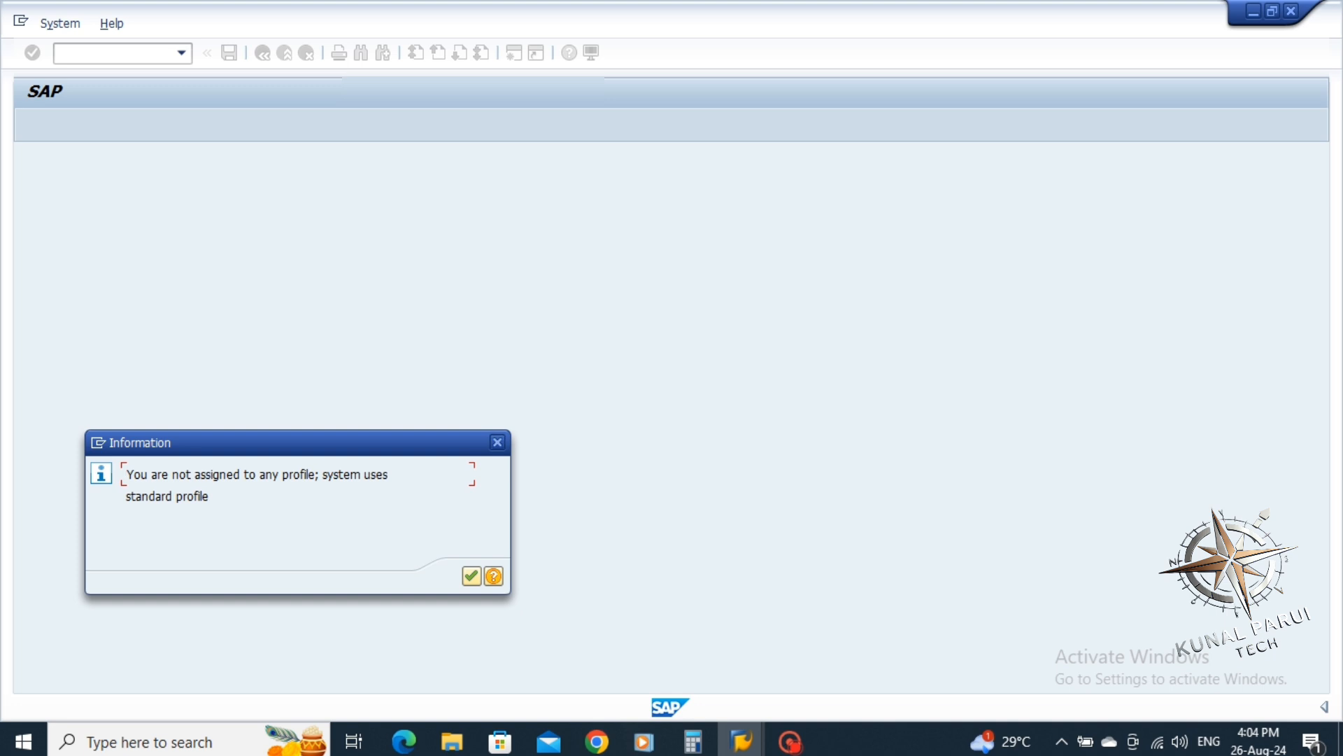
key(Return)
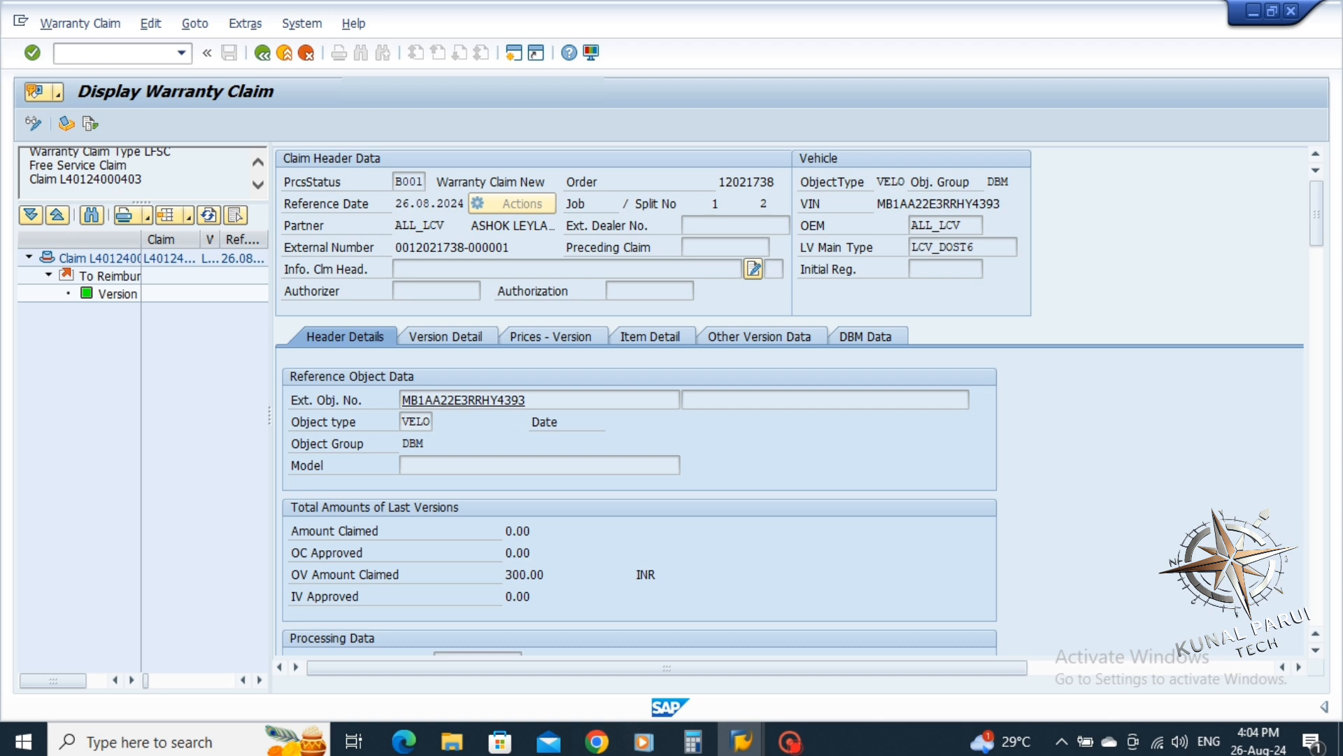
mouse_move(60, 180)
mouse_down()
mouse_move(135, 179)
mouse_move(60, 179)
mouse_up()
click(135, 179)
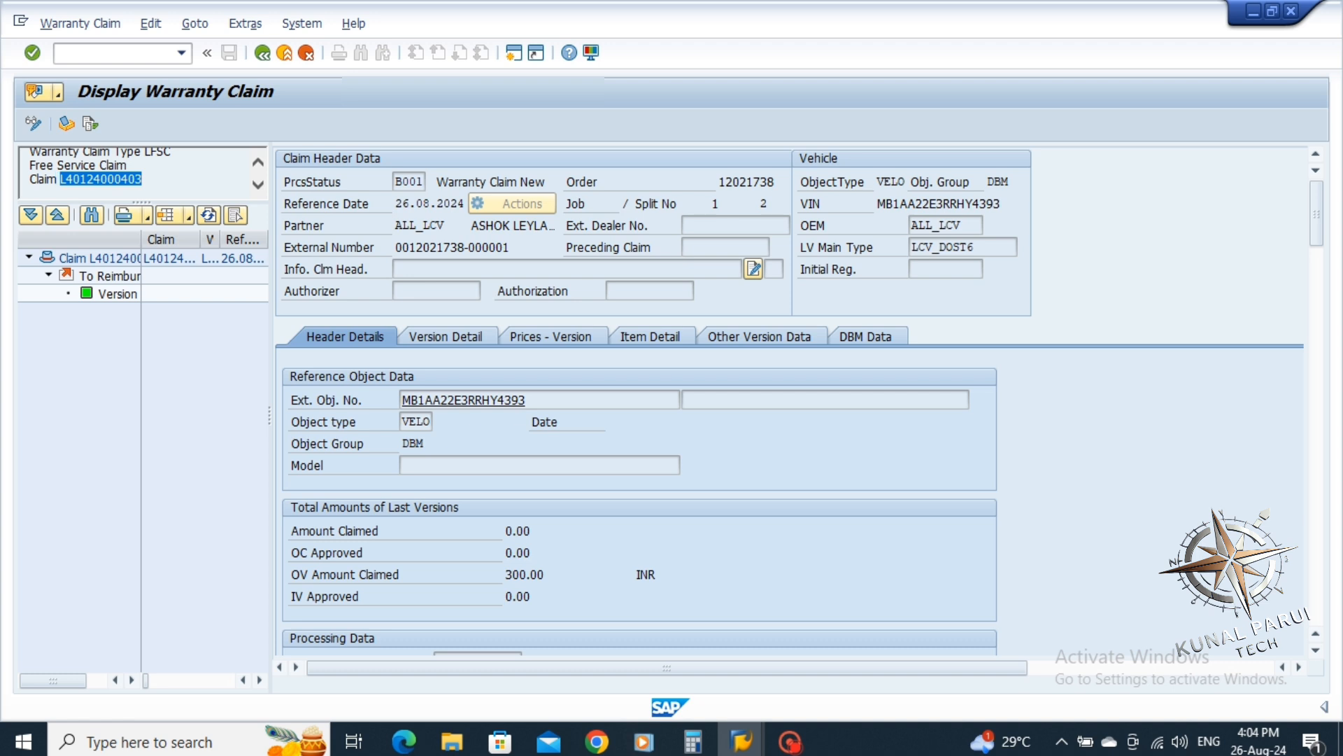
click(60, 179)
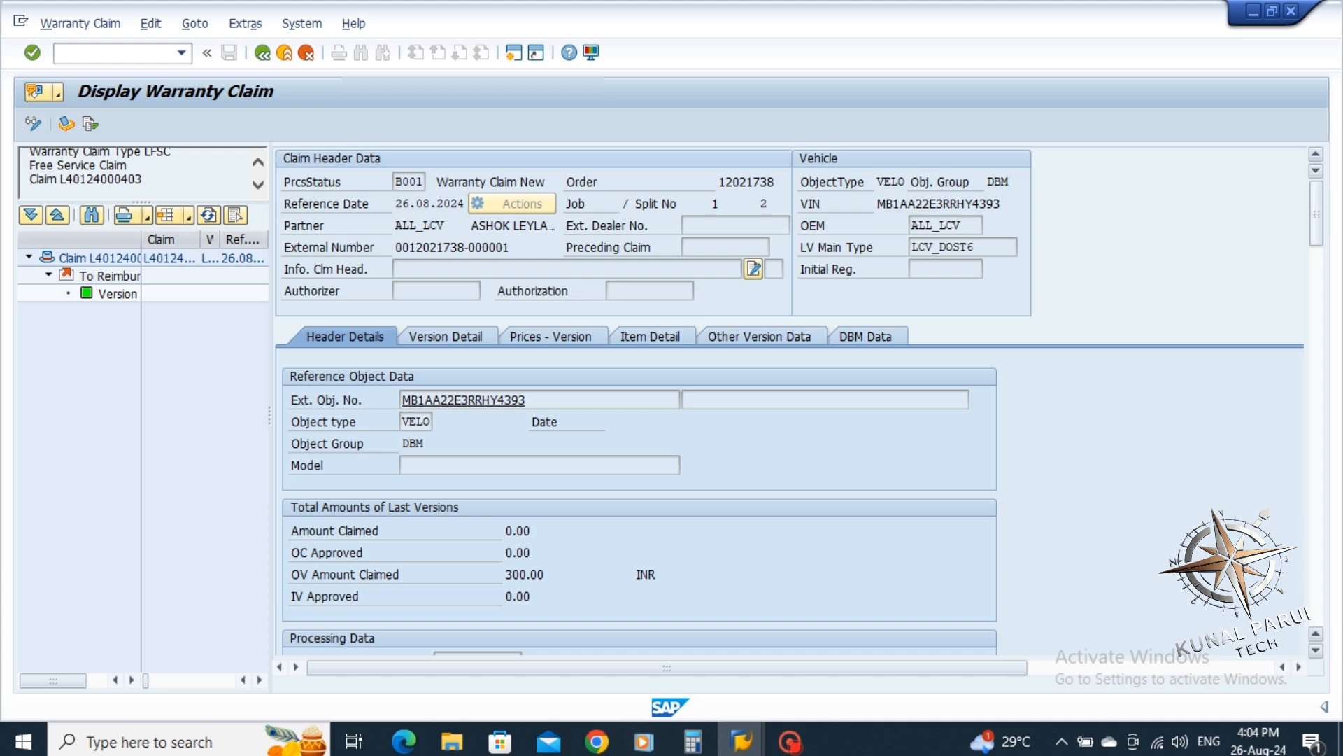
scroll(790, 403, down, 10)
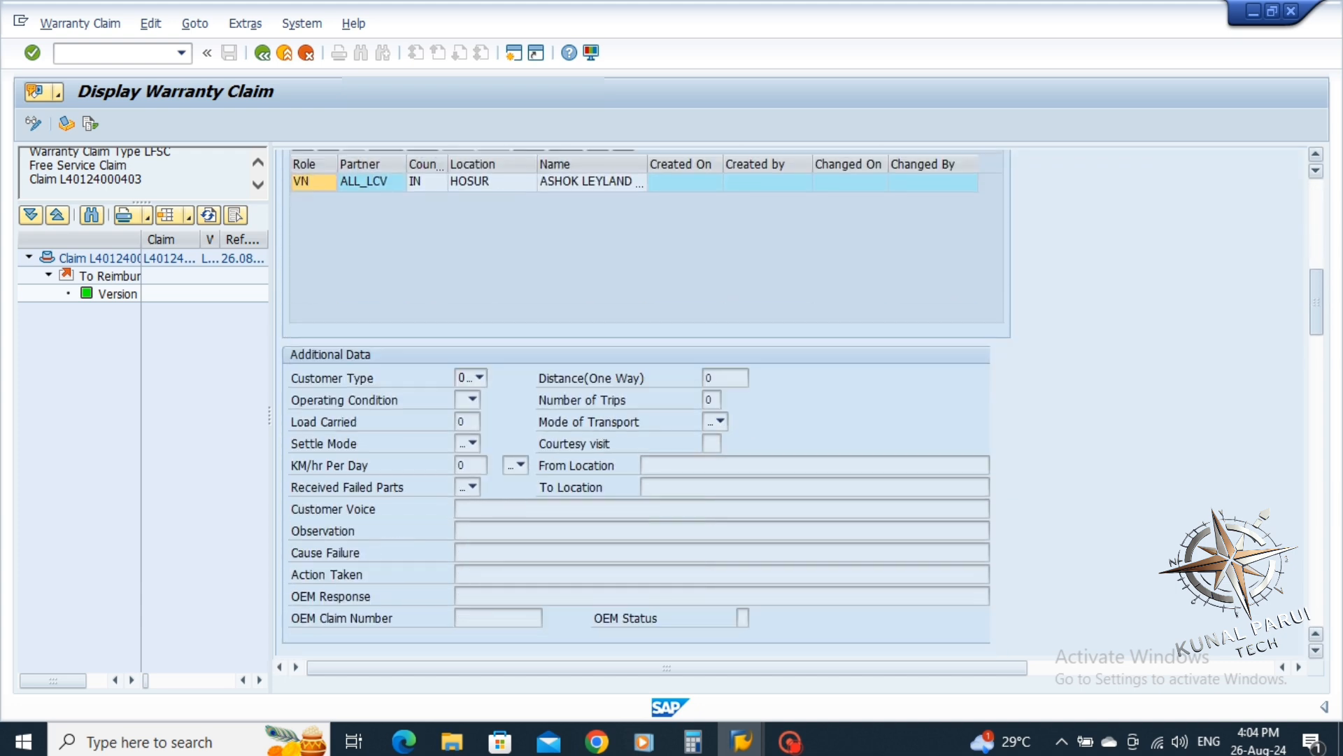
scroll(791, 402, up, 10)
scroll(791, 403, down, 10)
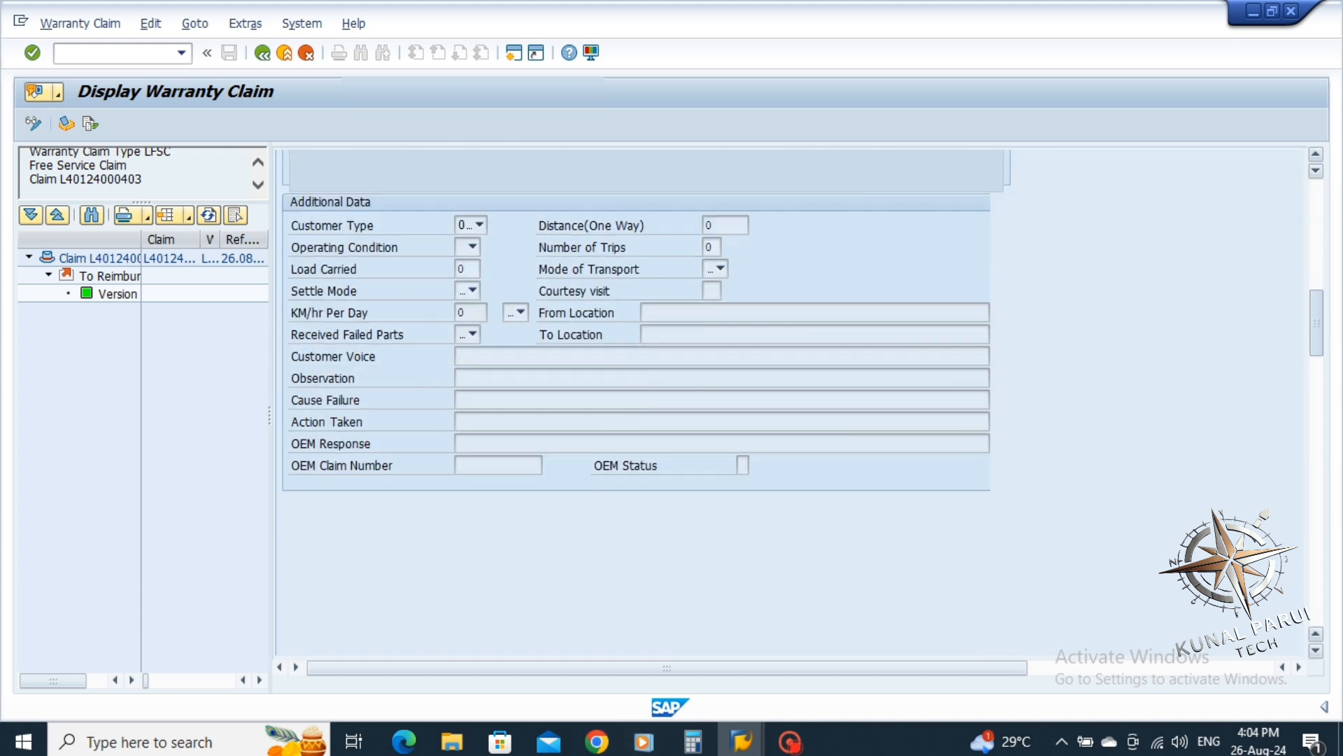
scroll(791, 402, up, 1)
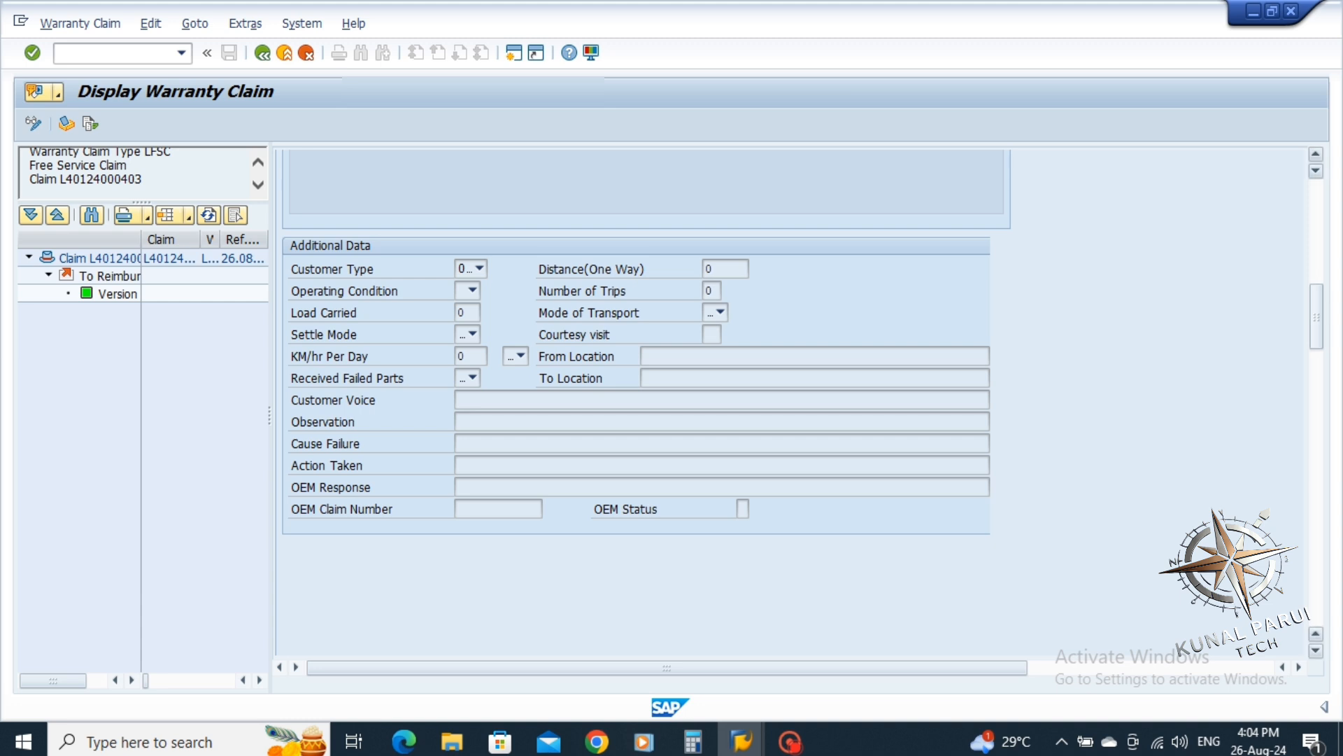
scroll(791, 402, up, 10)
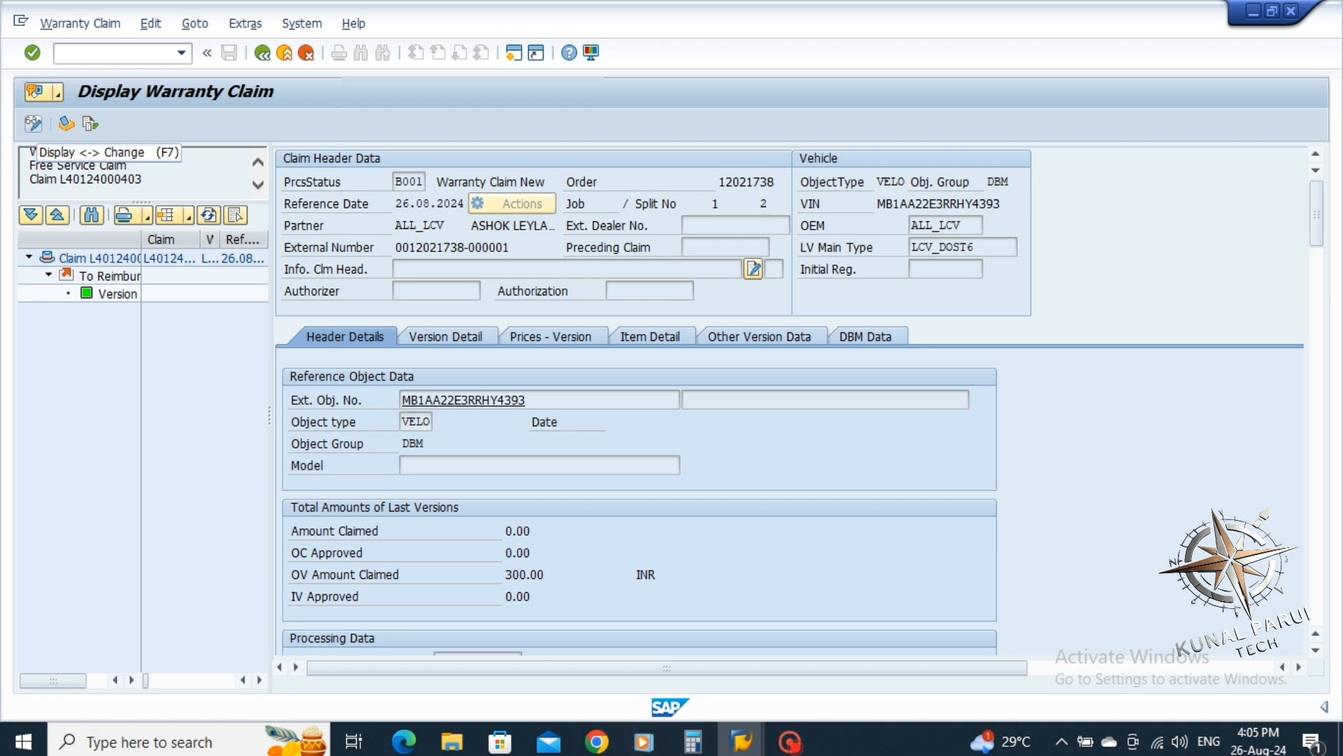
Switch the claim to change mode; set an operating condition, Load Carried 800, Settle Mode Cash, KM/hr Per Day 100
click(33, 124)
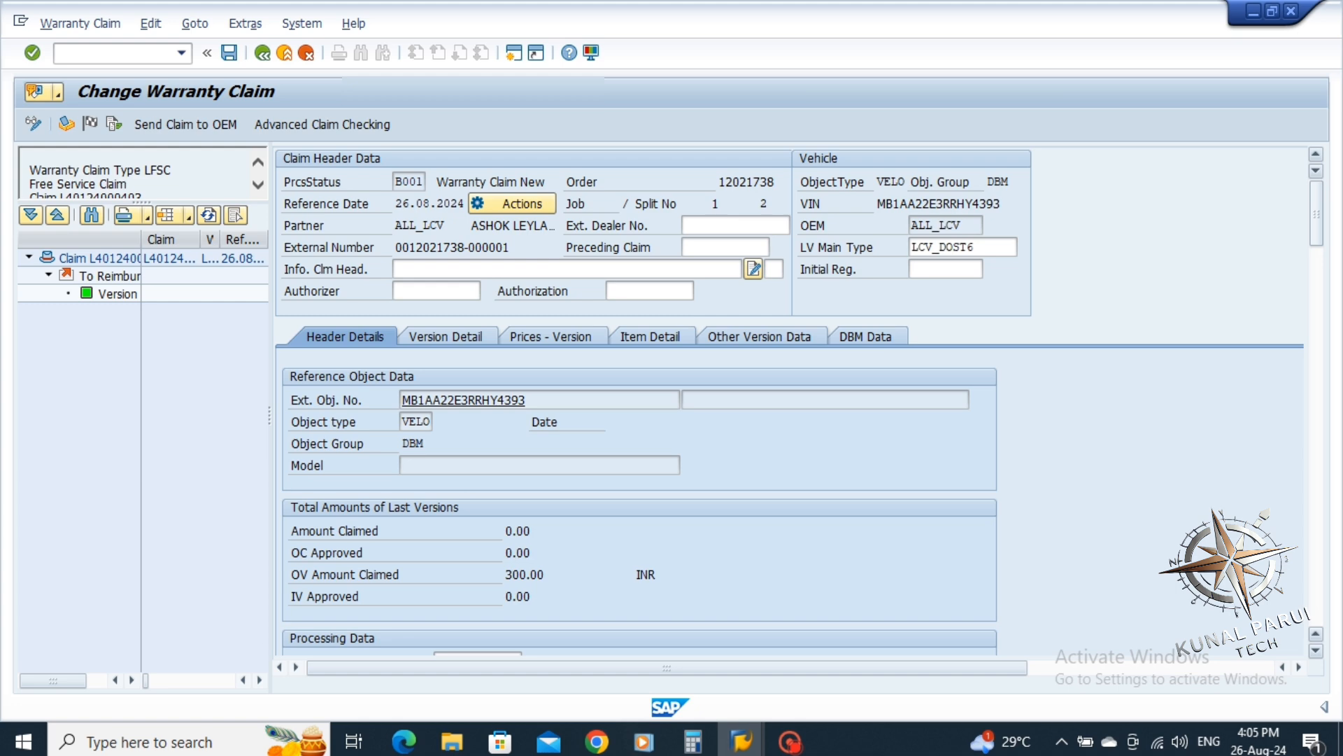
scroll(643, 399, down, 10)
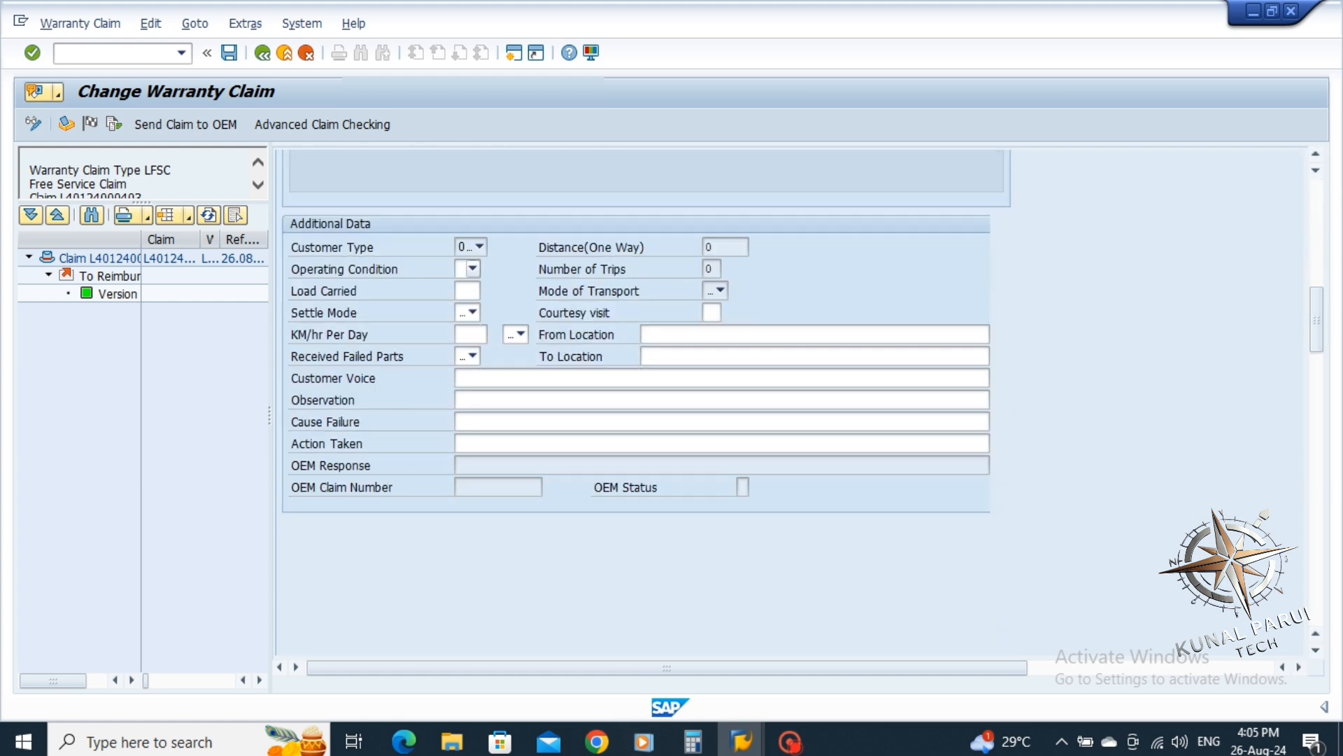
click(473, 269)
click(437, 288)
click(465, 289)
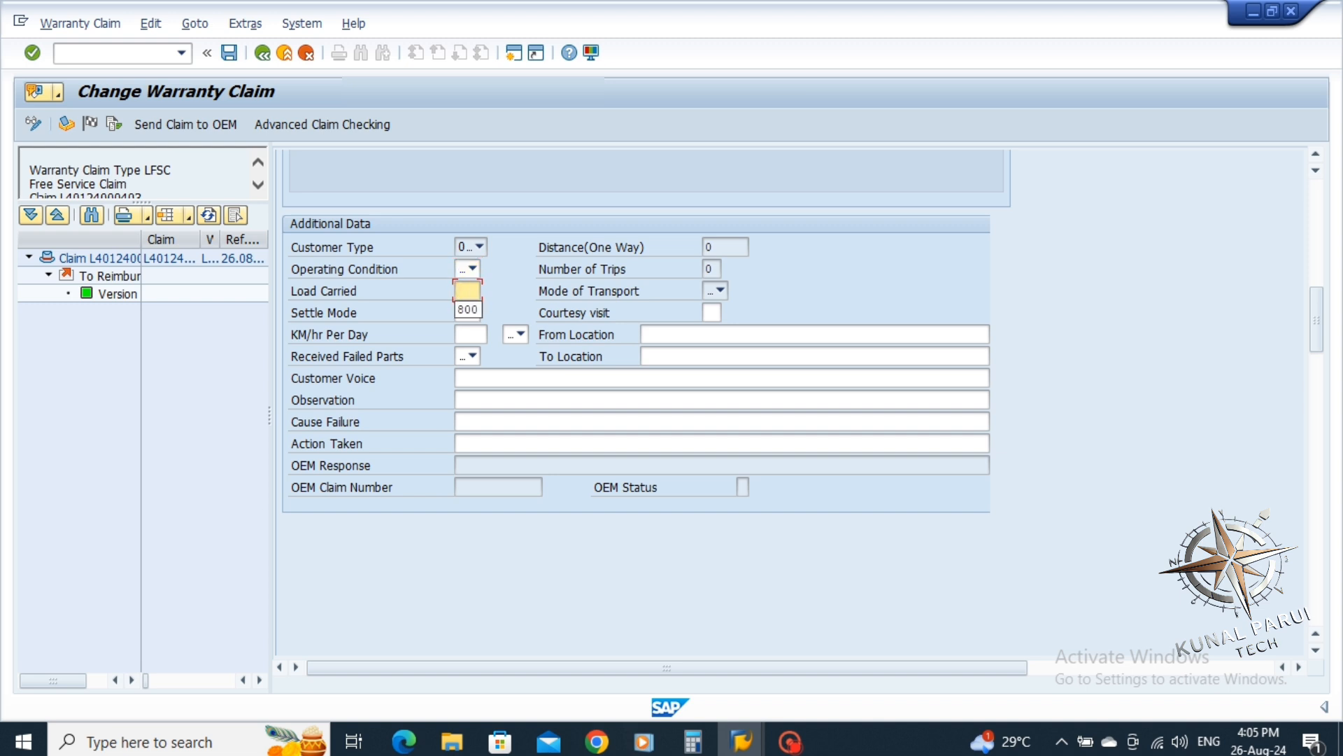
click(468, 310)
click(473, 312)
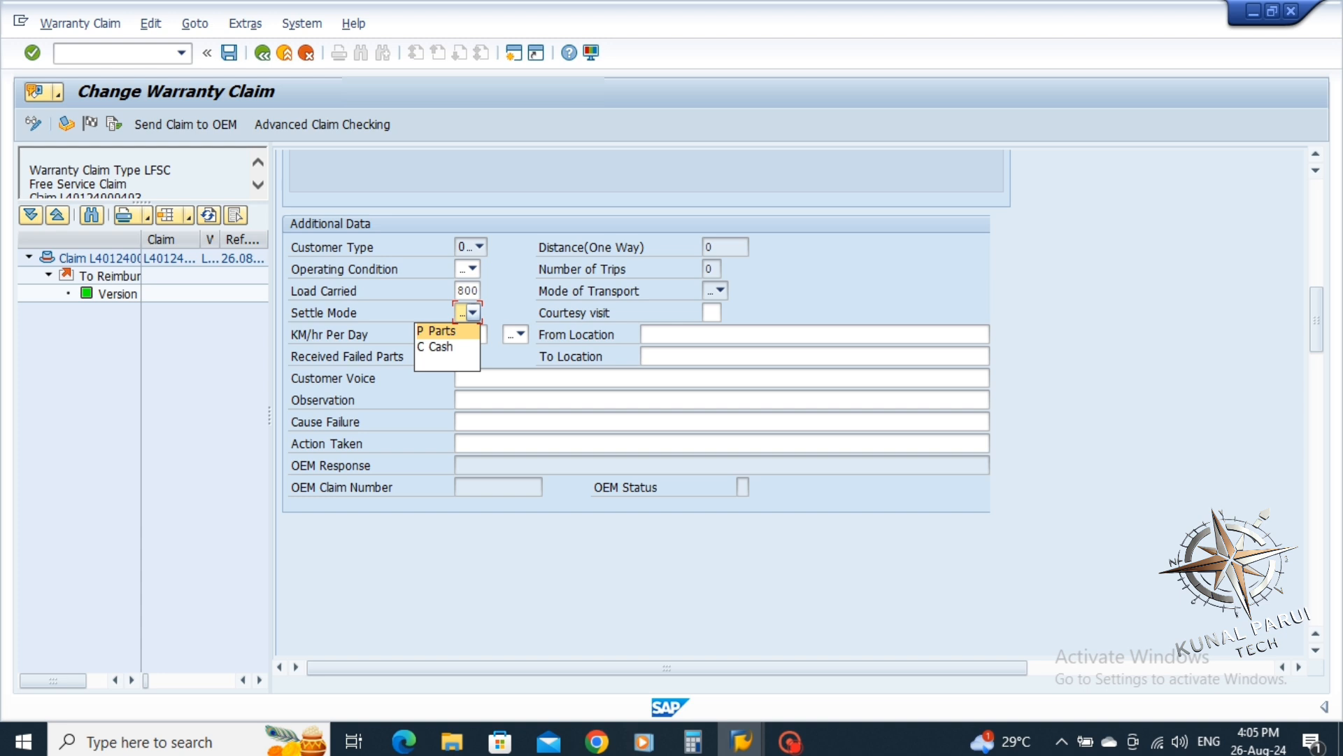
click(446, 347)
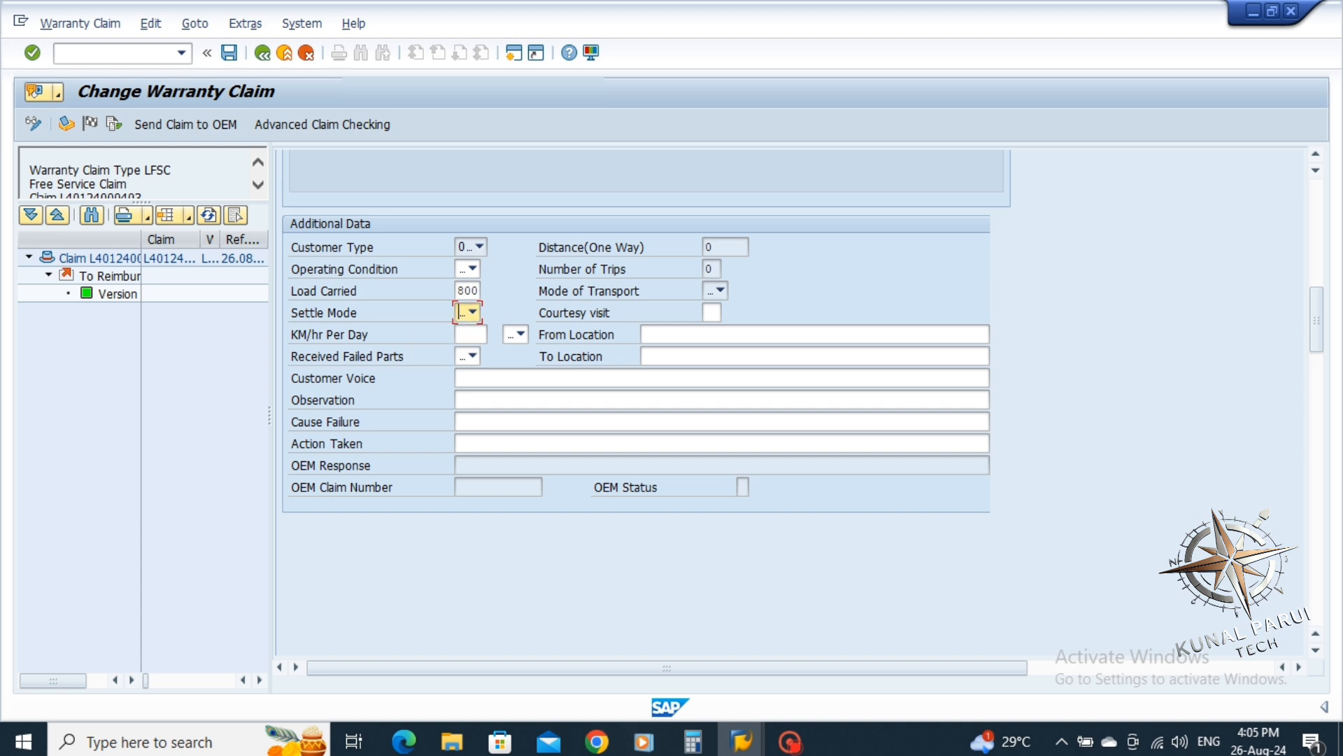
click(470, 333)
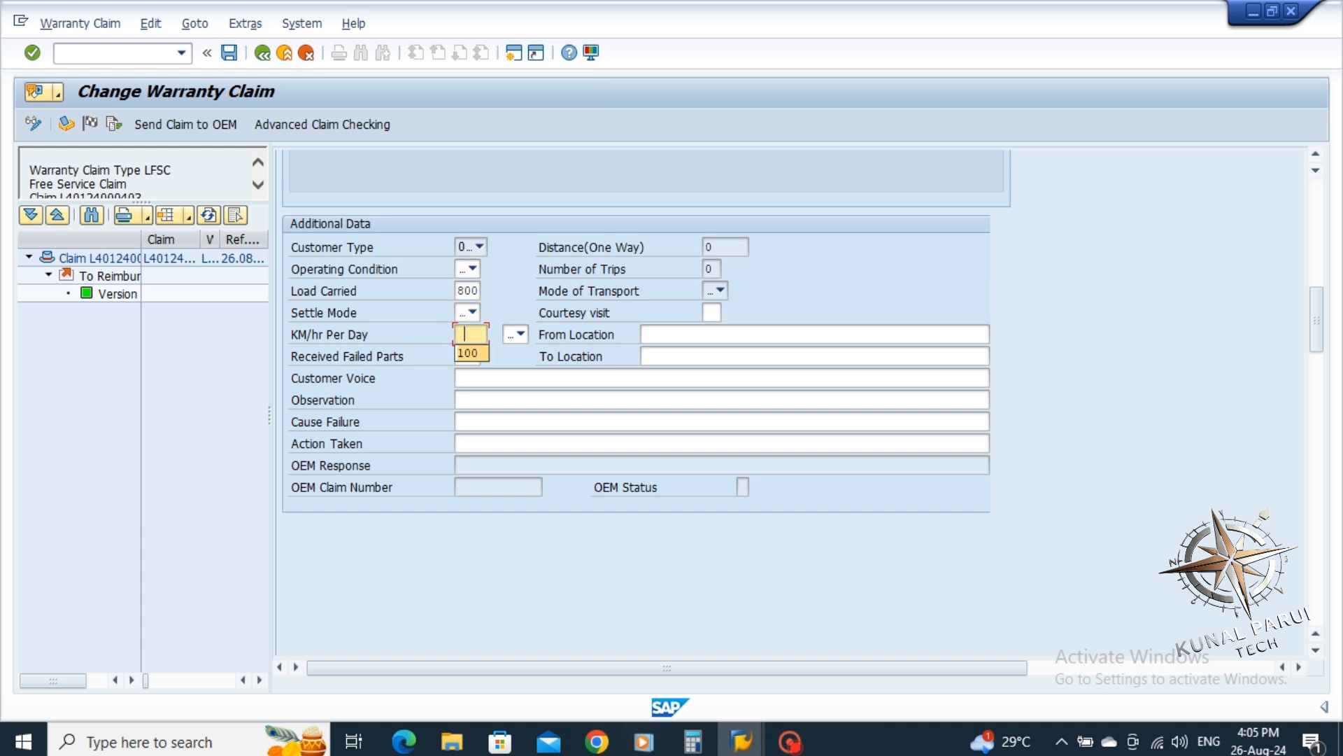
click(469, 352)
Leave the distance unit unchanged and choose N No for Received Failed Parts
click(521, 334)
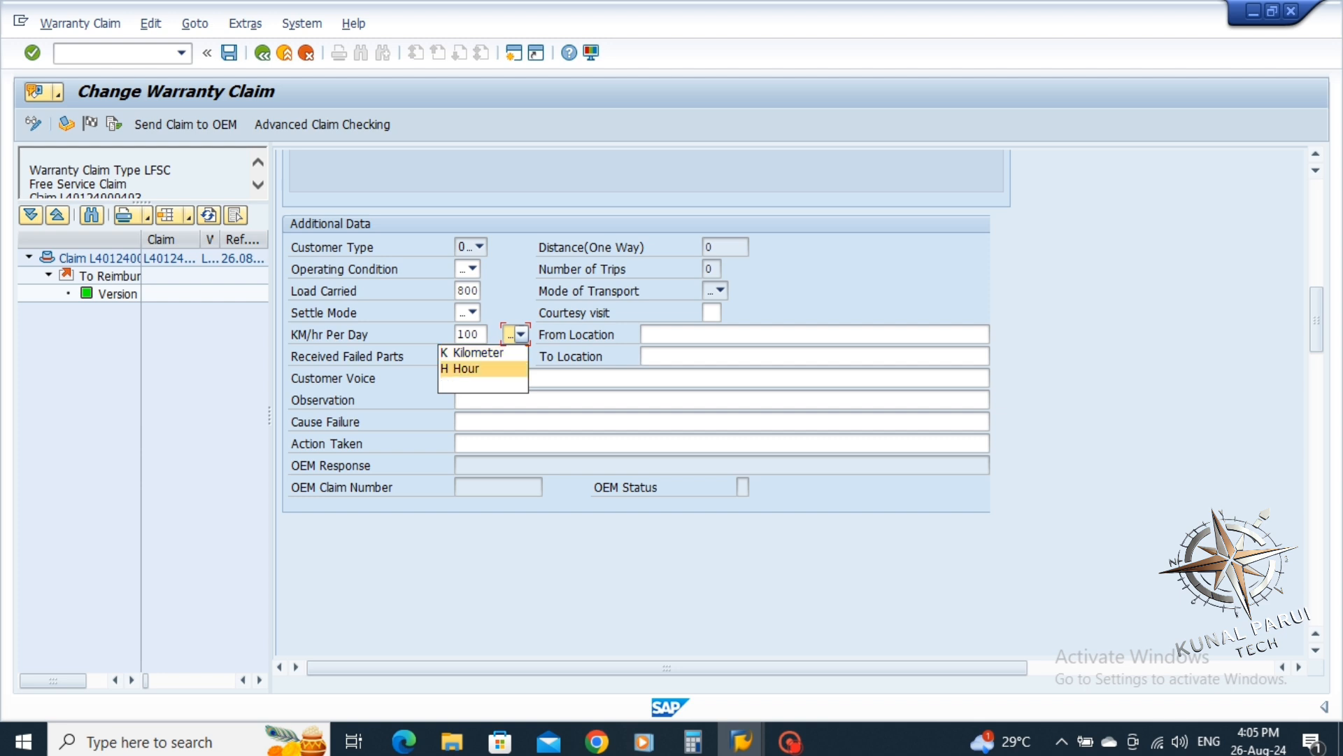
key(Escape)
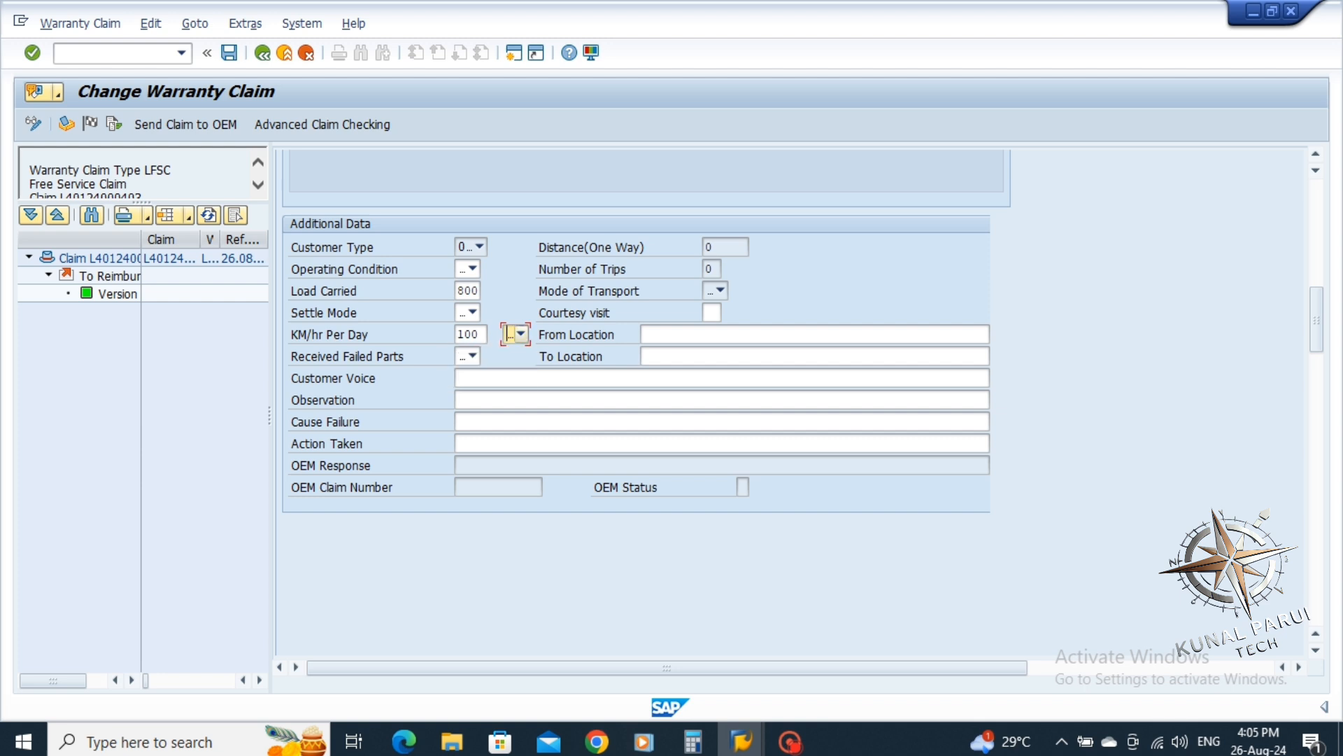
click(521, 335)
key(Escape)
click(473, 357)
key(Down)
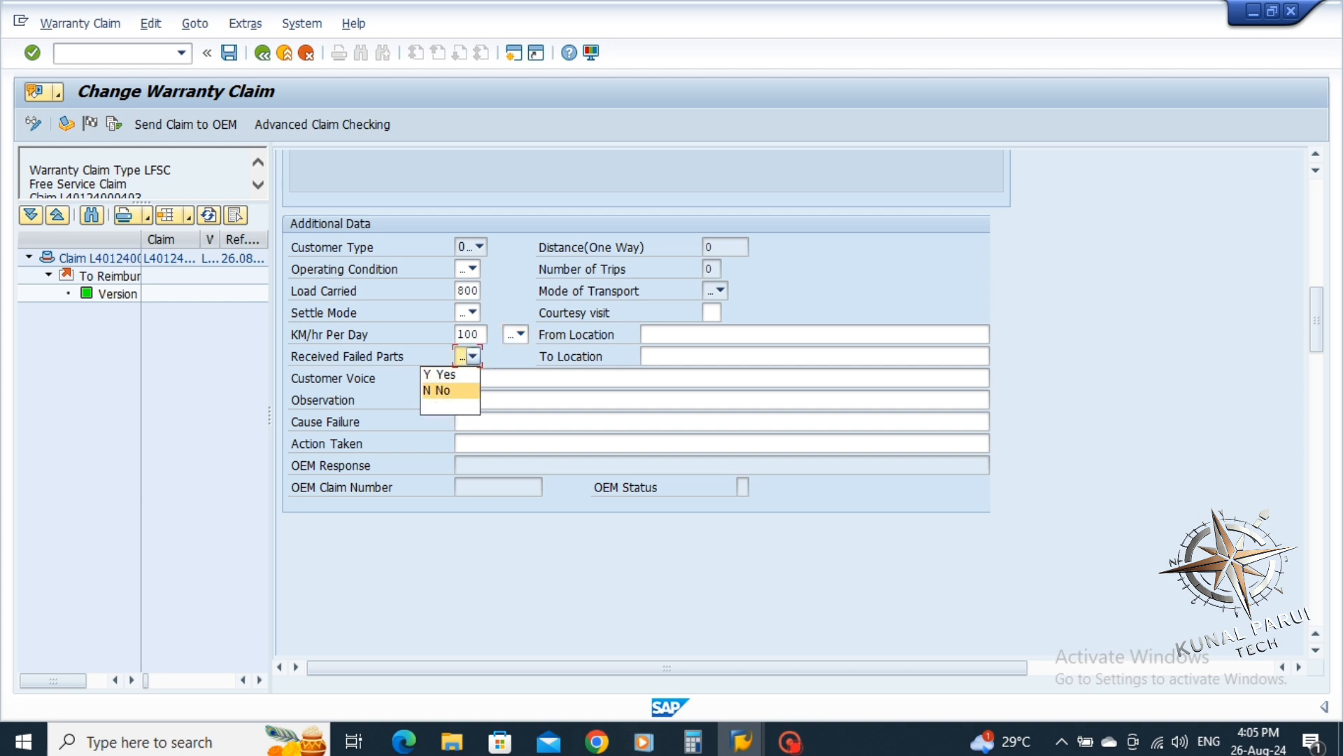
key(Up)
key(Down)
key(Up)
key(Down)
key(Return)
Enter Customer Voice 'PDI CHECK UP' and Observation 'WE CHECKED FULL CHECK SHEET AND FOUND OK'
click(462, 378)
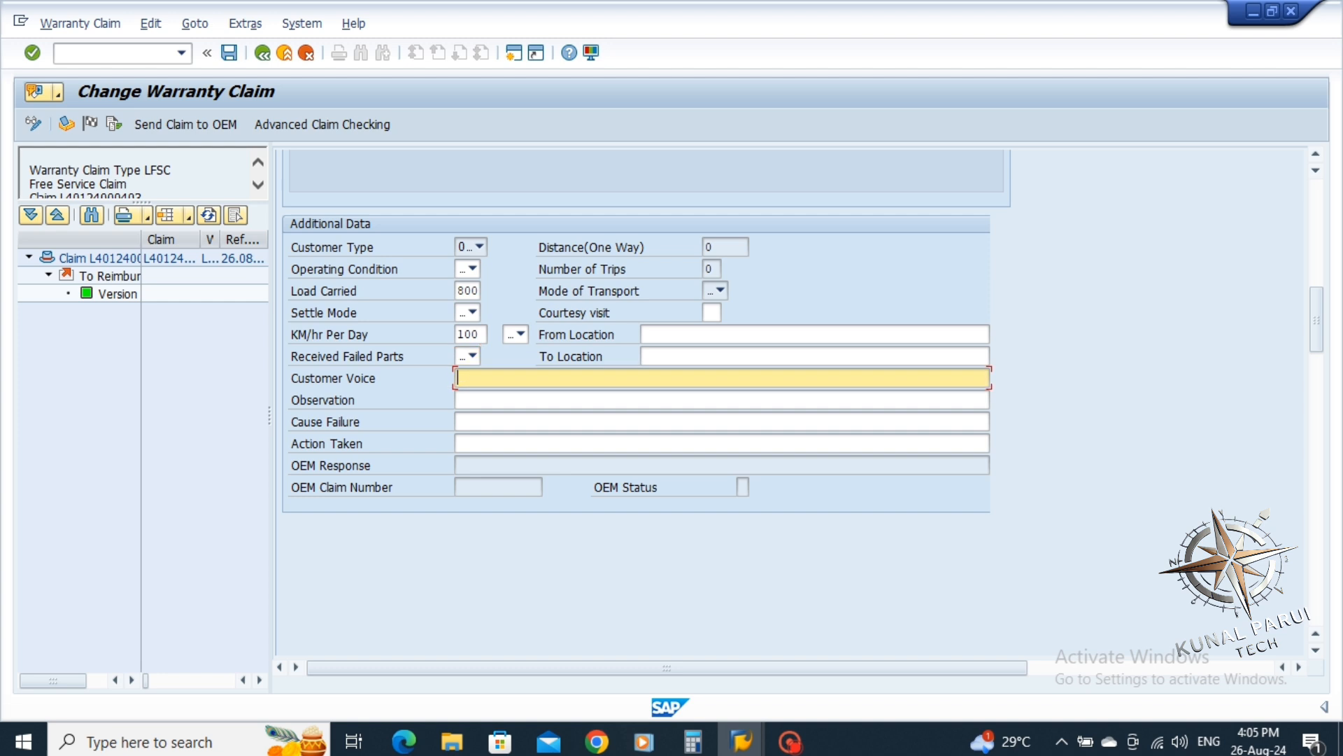
text(p)
key(BackSpace)
text(PDI CHECK UP)
key(Tab)
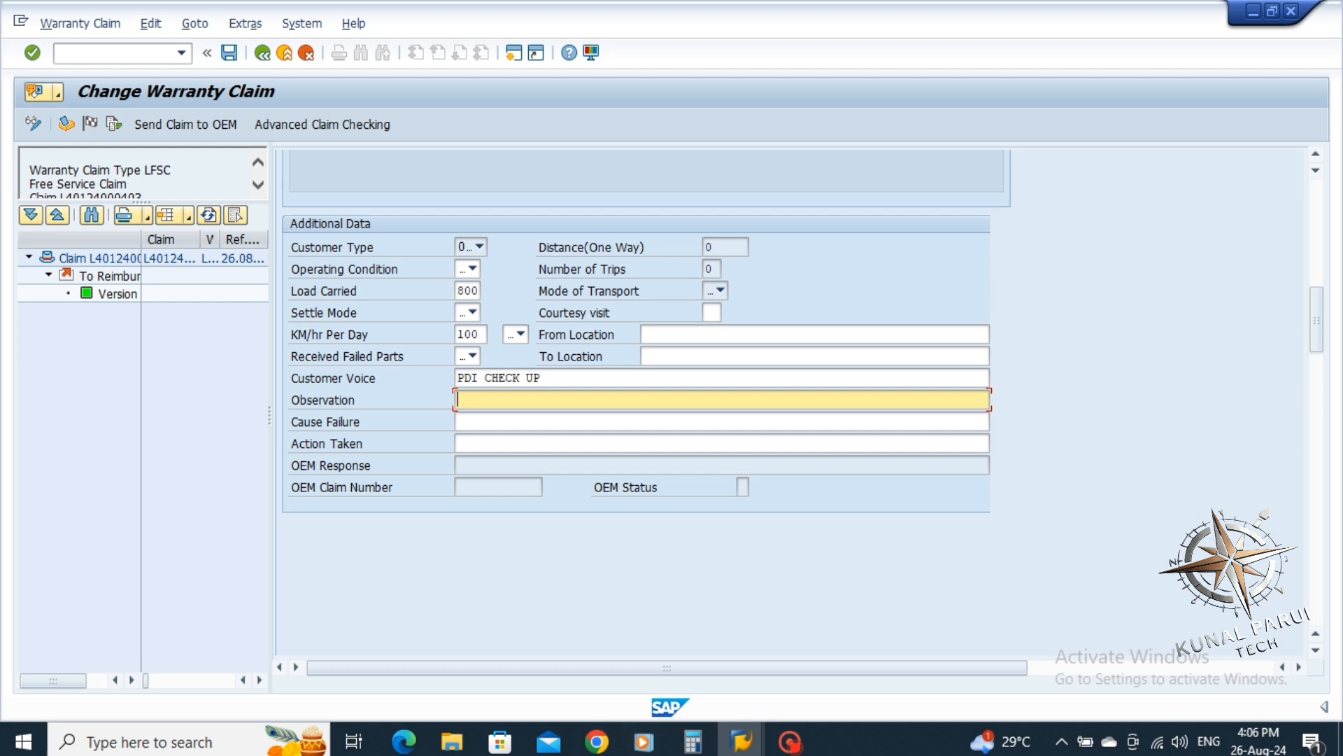
text(WE CHECKED FULL CHE)
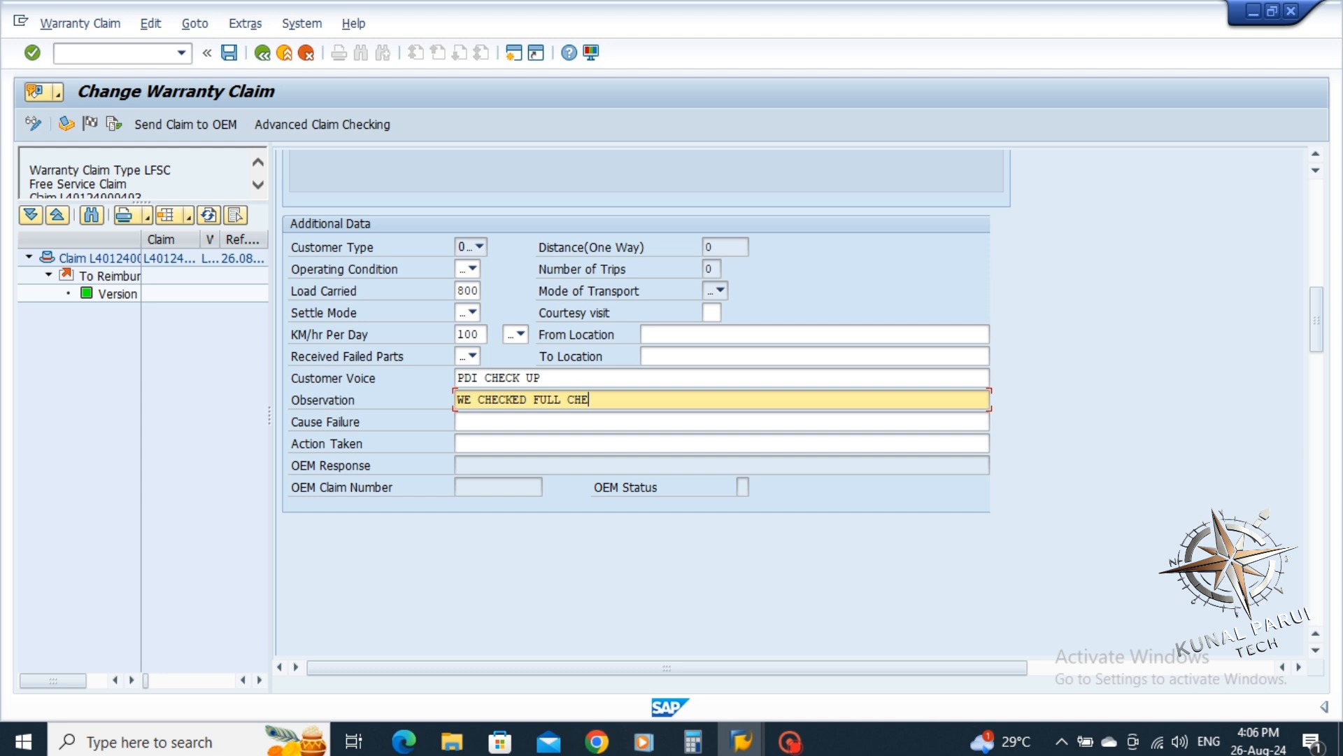
text(CK SHEET AND FOUND )
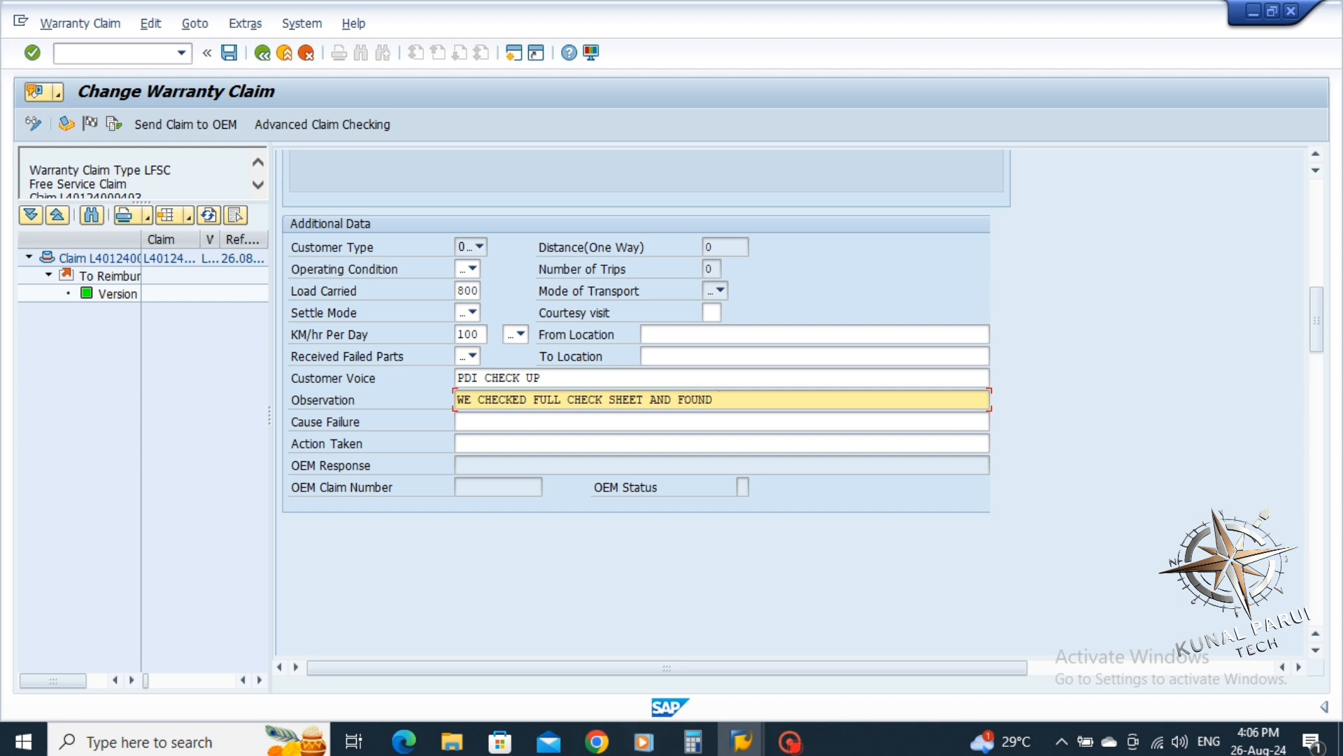
text(OK)
Enter Cause Failure 'FOUND OK' and Action Taken 'PDI CHECK UP DONE'
click(458, 422)
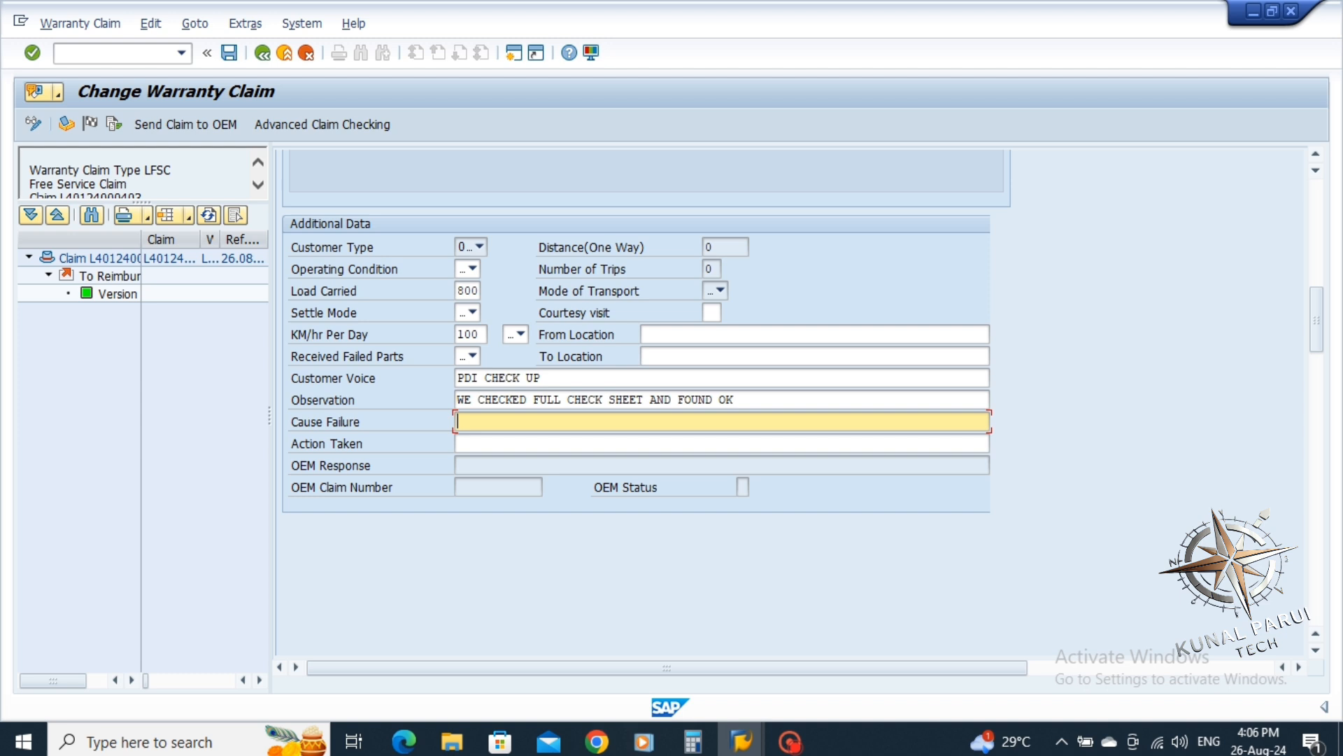
text(FOUND OK)
key(Tab)
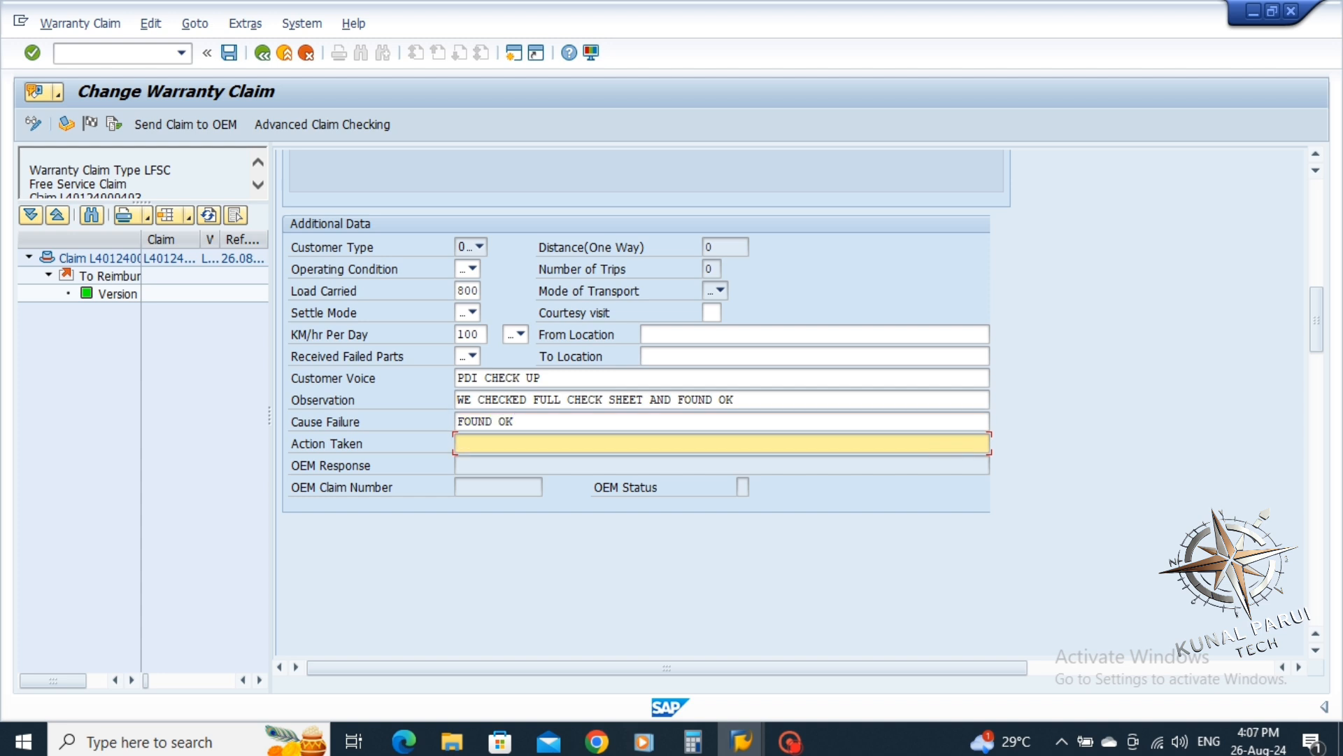
text(FDI CHECK UO)
key(BackSpace)
text(P DONE)
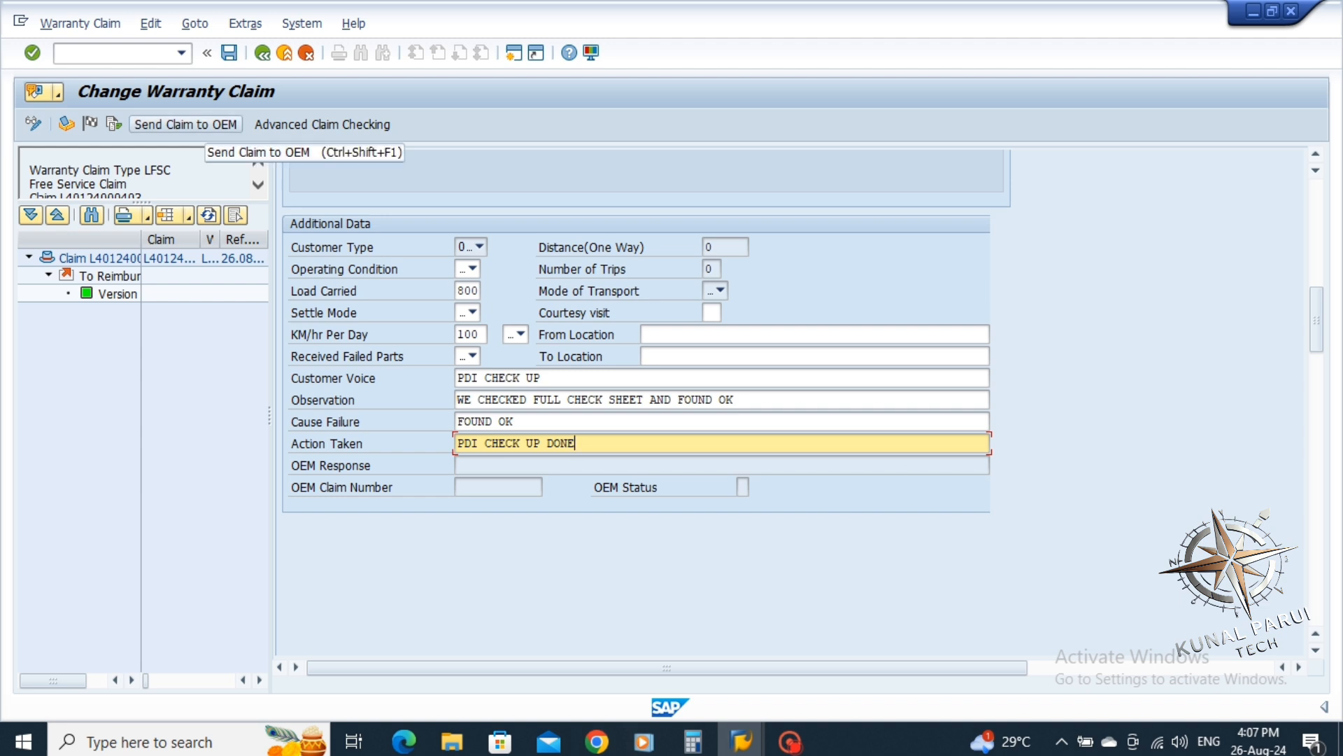
click(185, 124)
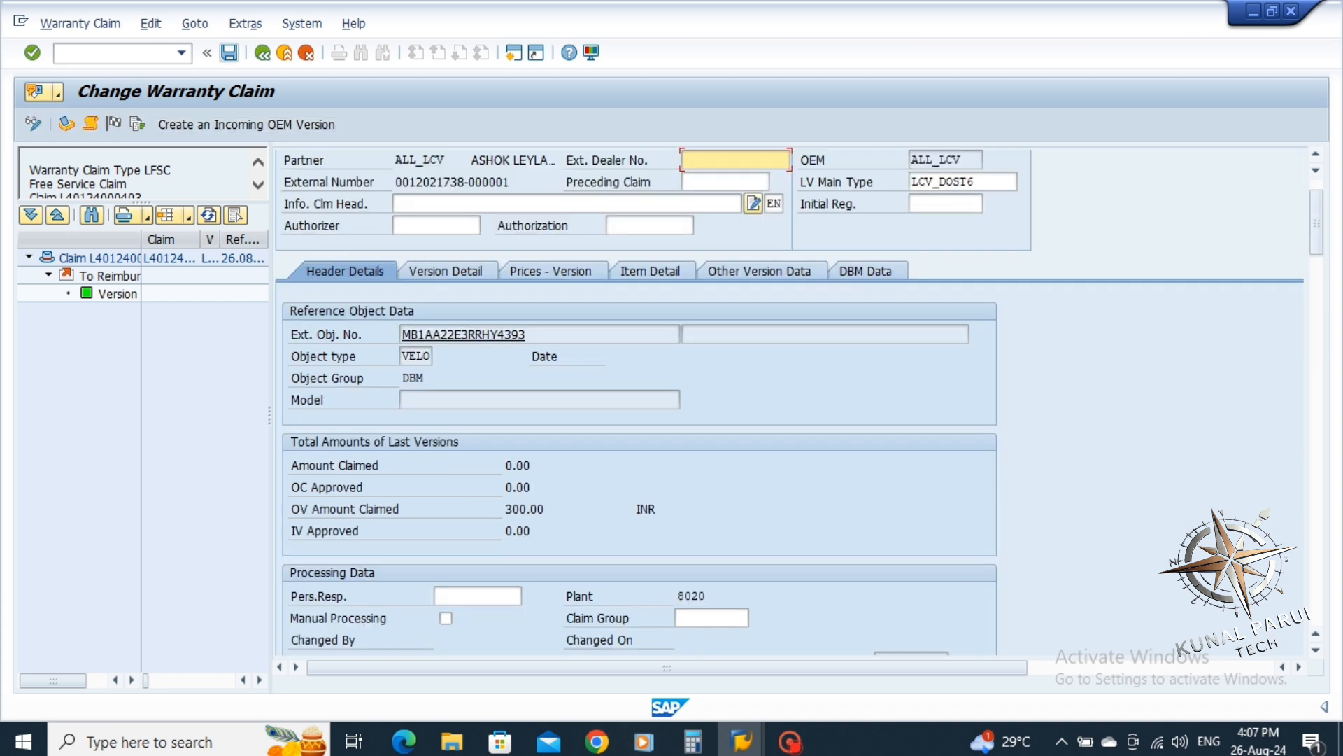
click(228, 53)
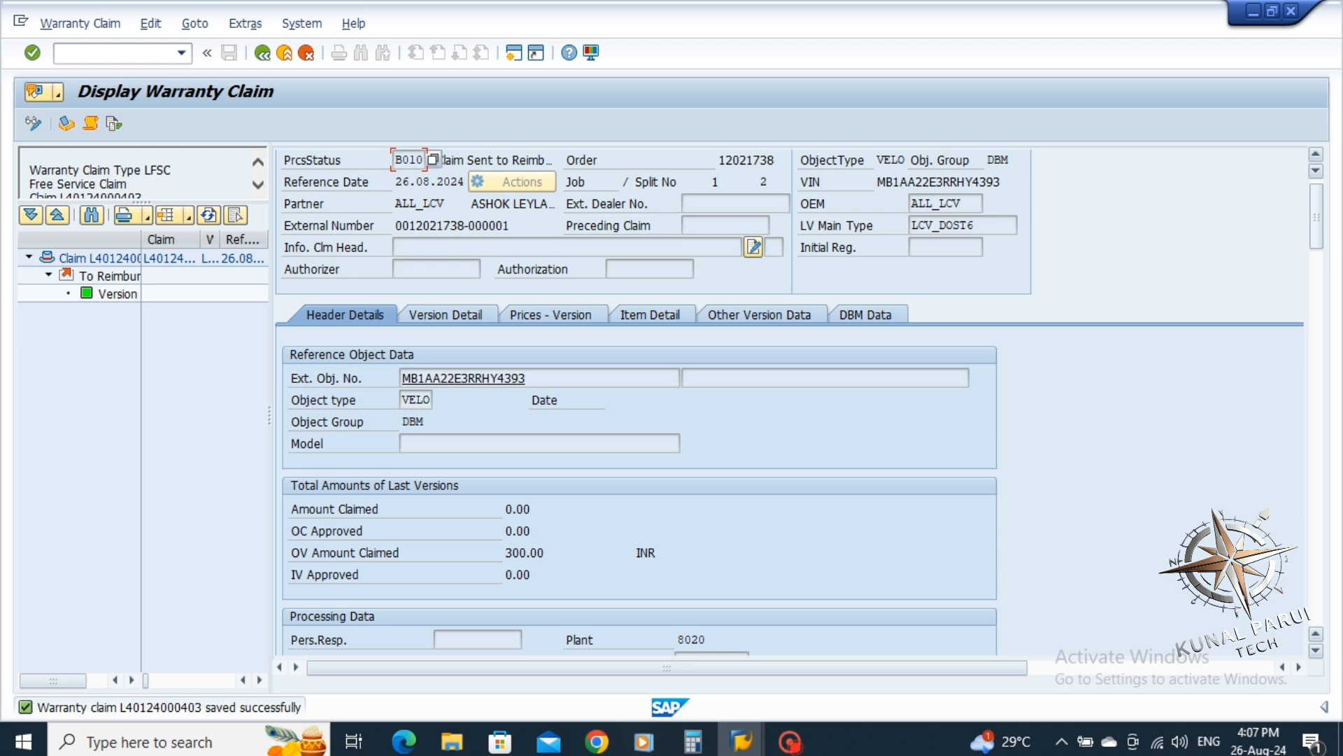
scroll(790, 398, down, 15)
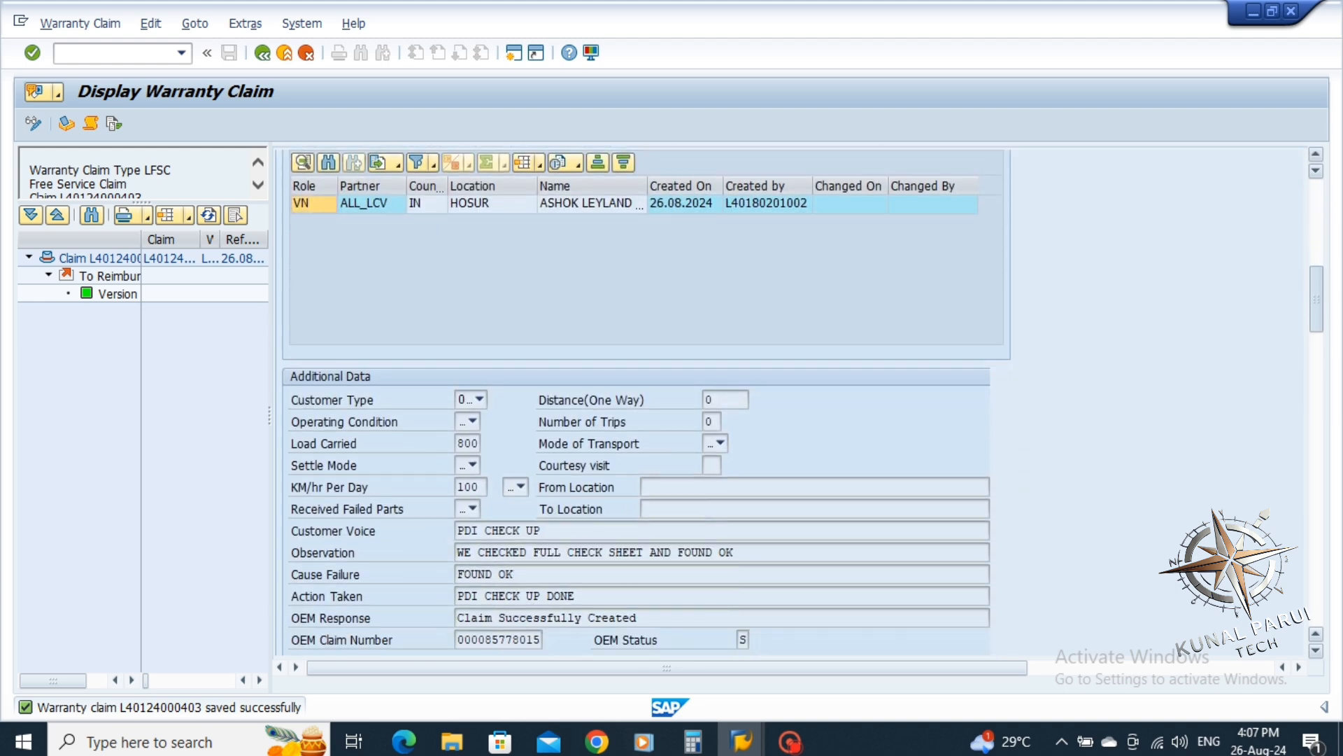
scroll(790, 399, down, 1)
scroll(791, 398, down, 10)
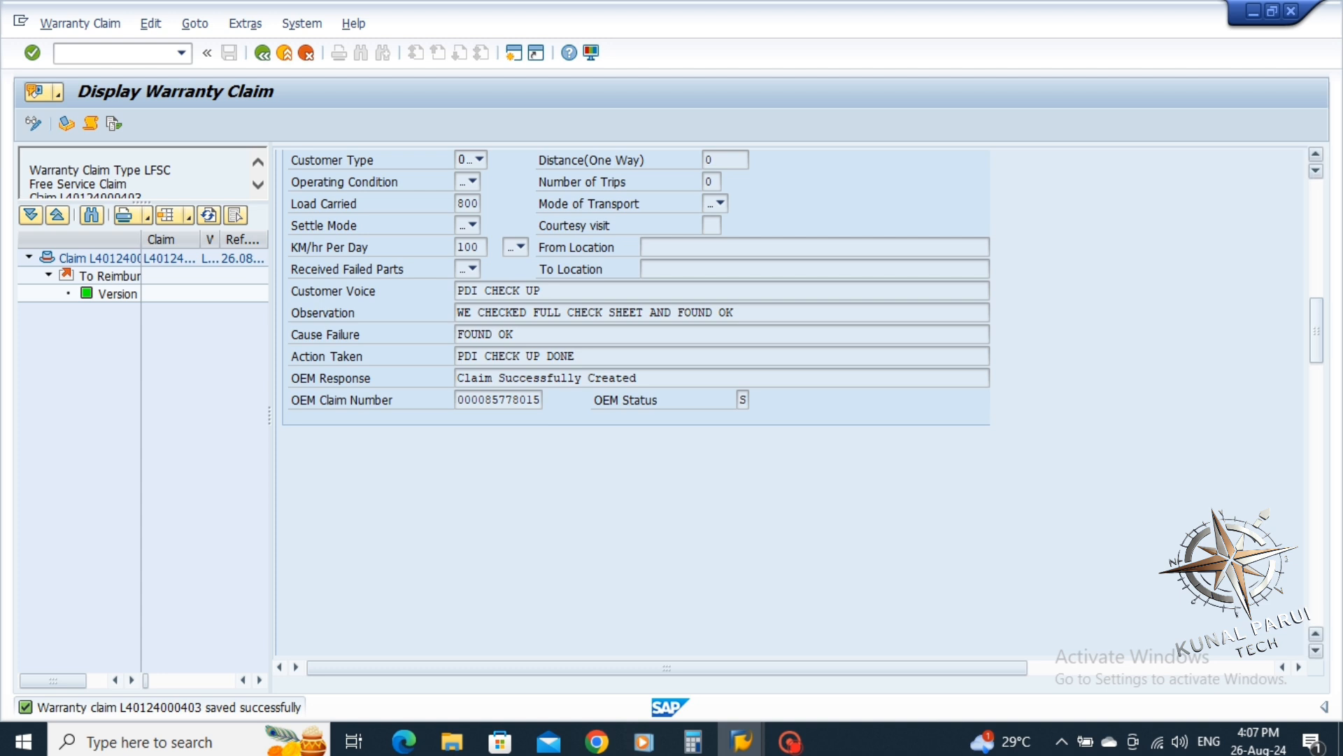
scroll(790, 399, down, 10)
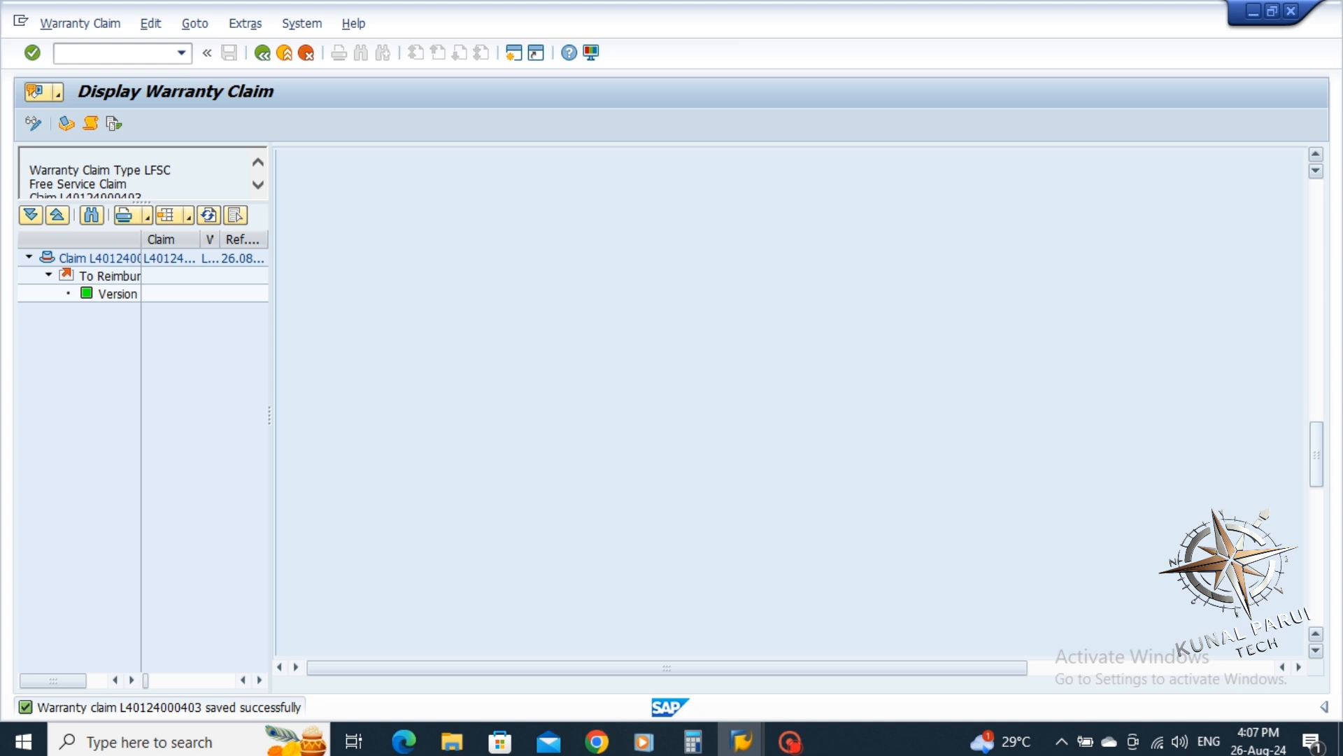
scroll(791, 399, down, 10)
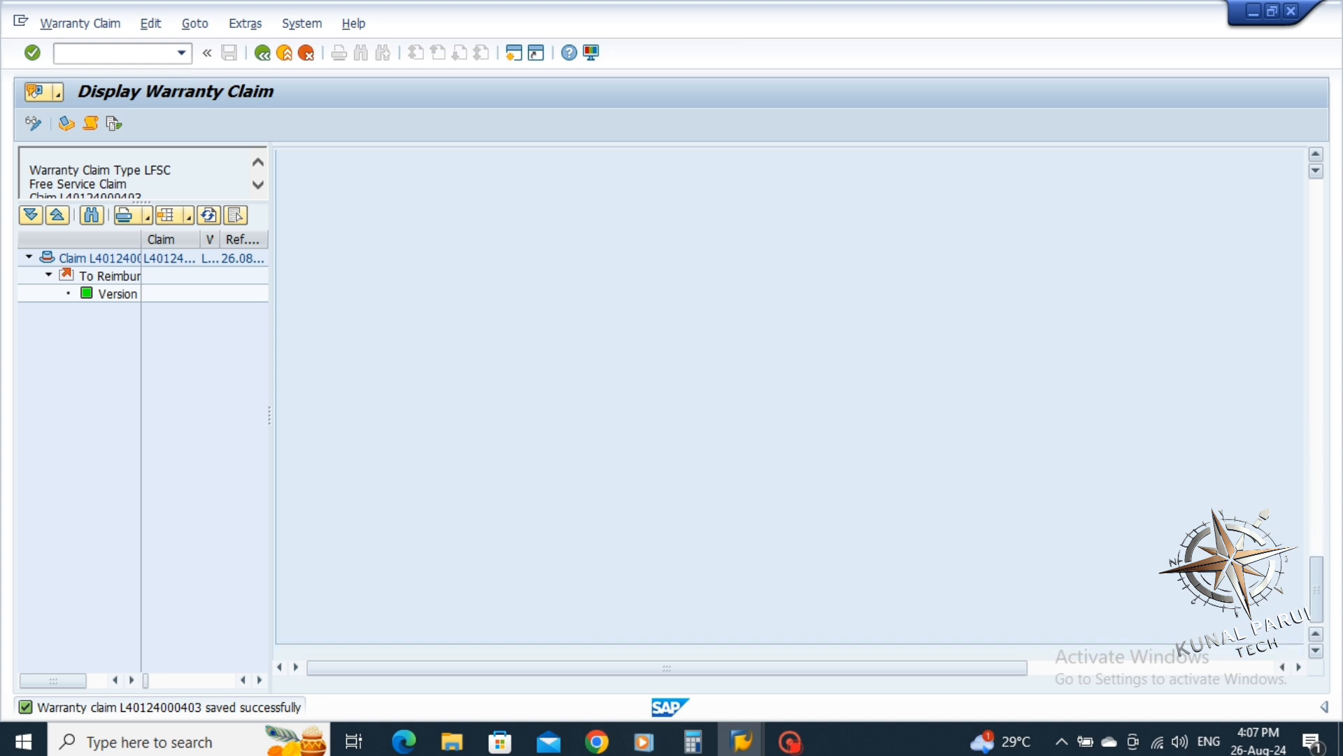
scroll(791, 399, up, 15)
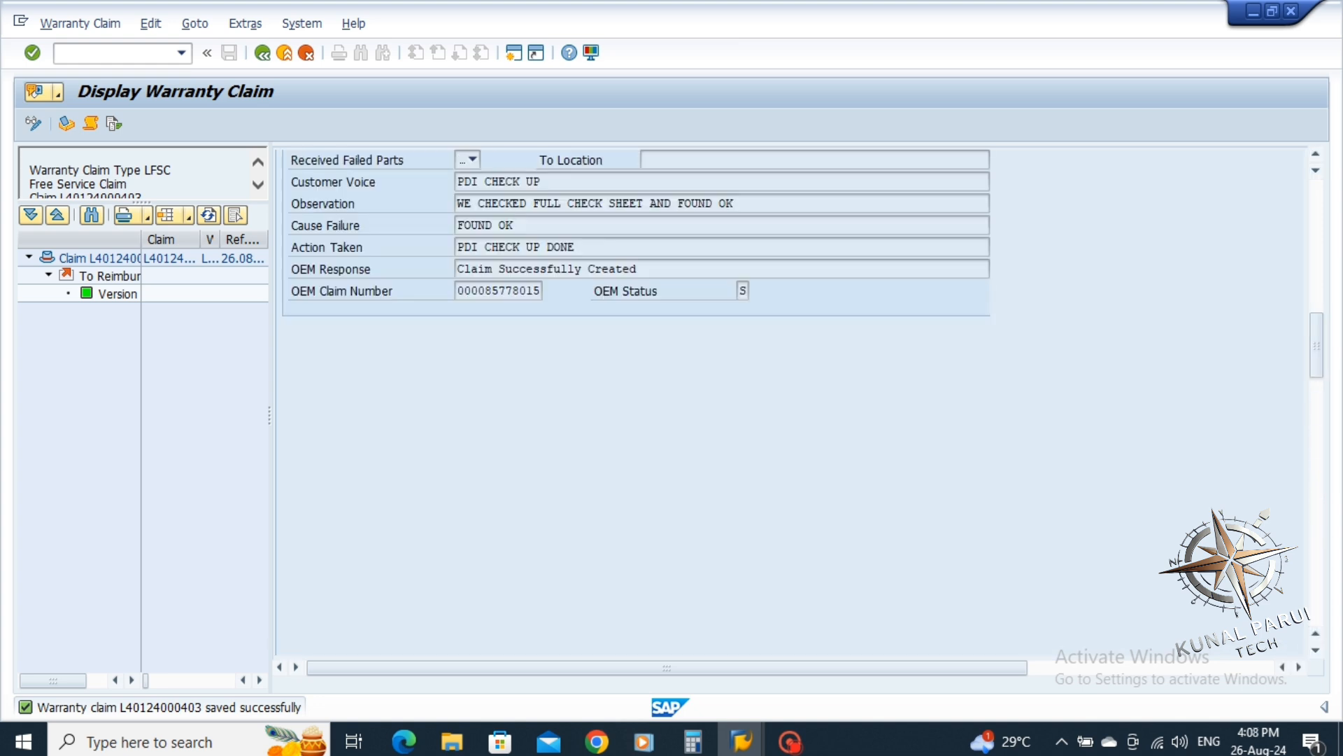
scroll(791, 399, up, 15)
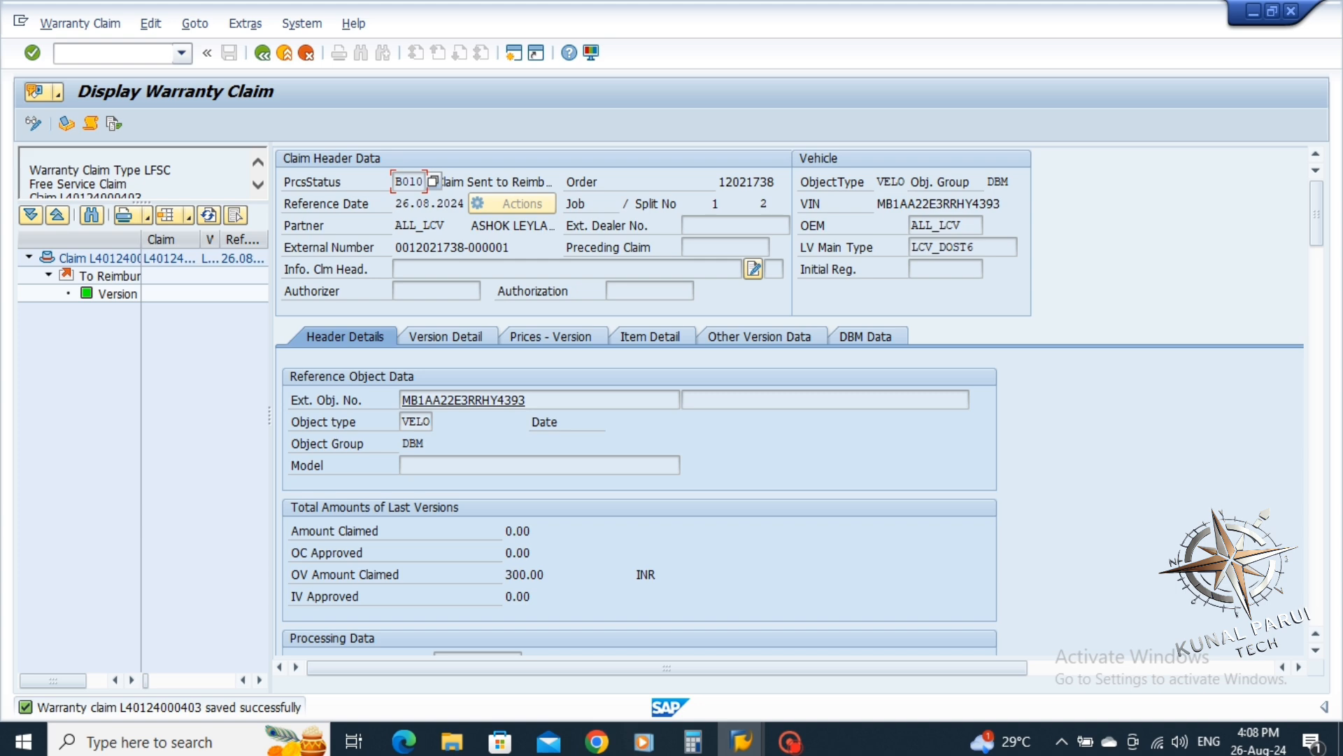
Run /n from the command history to exit the claim to SAP Easy Access
click(181, 53)
click(70, 87)
key(Return)
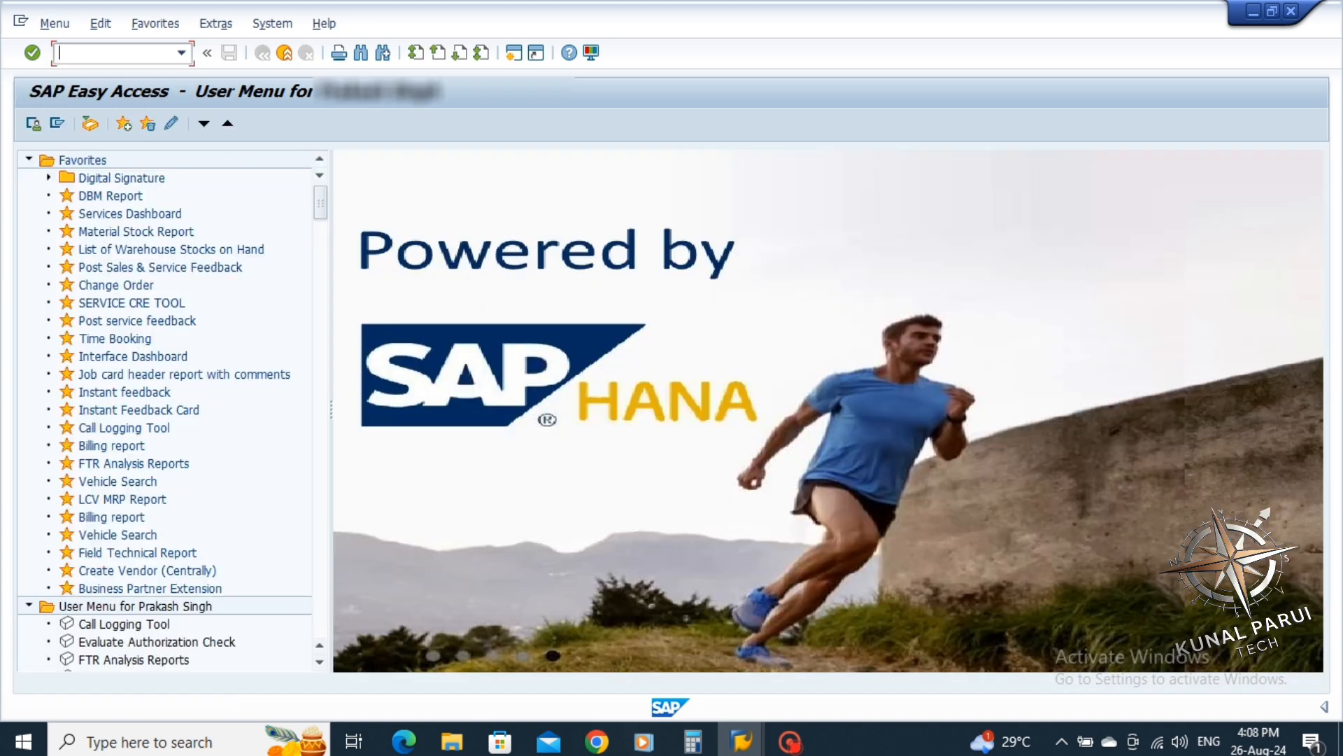
click(181, 54)
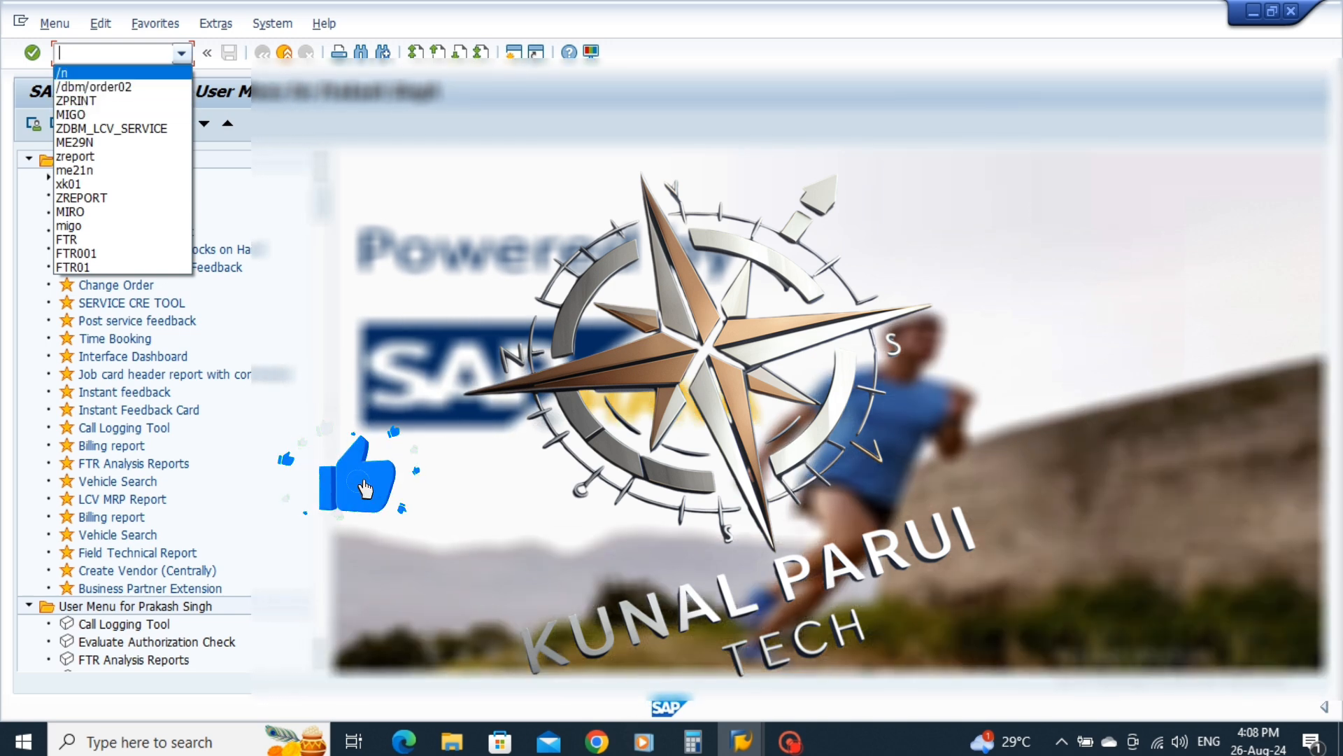
key(Escape)
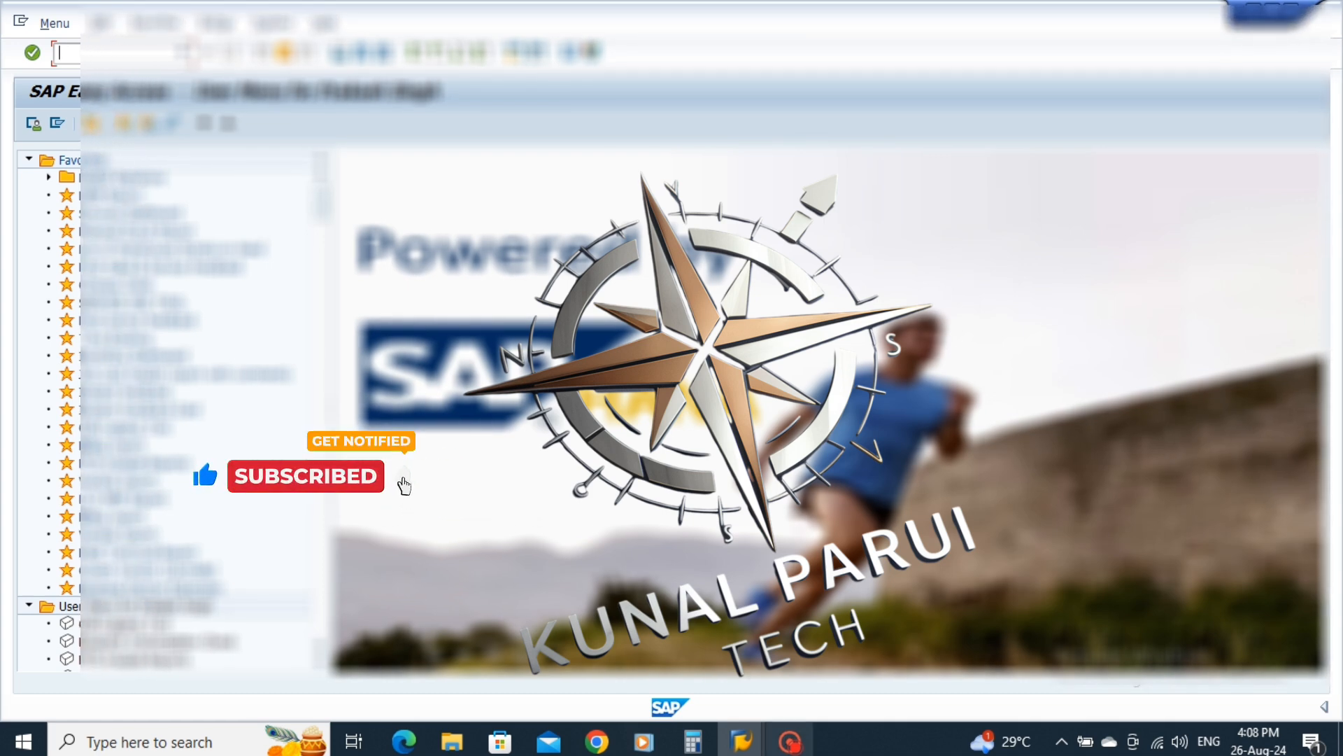
click(790, 741)
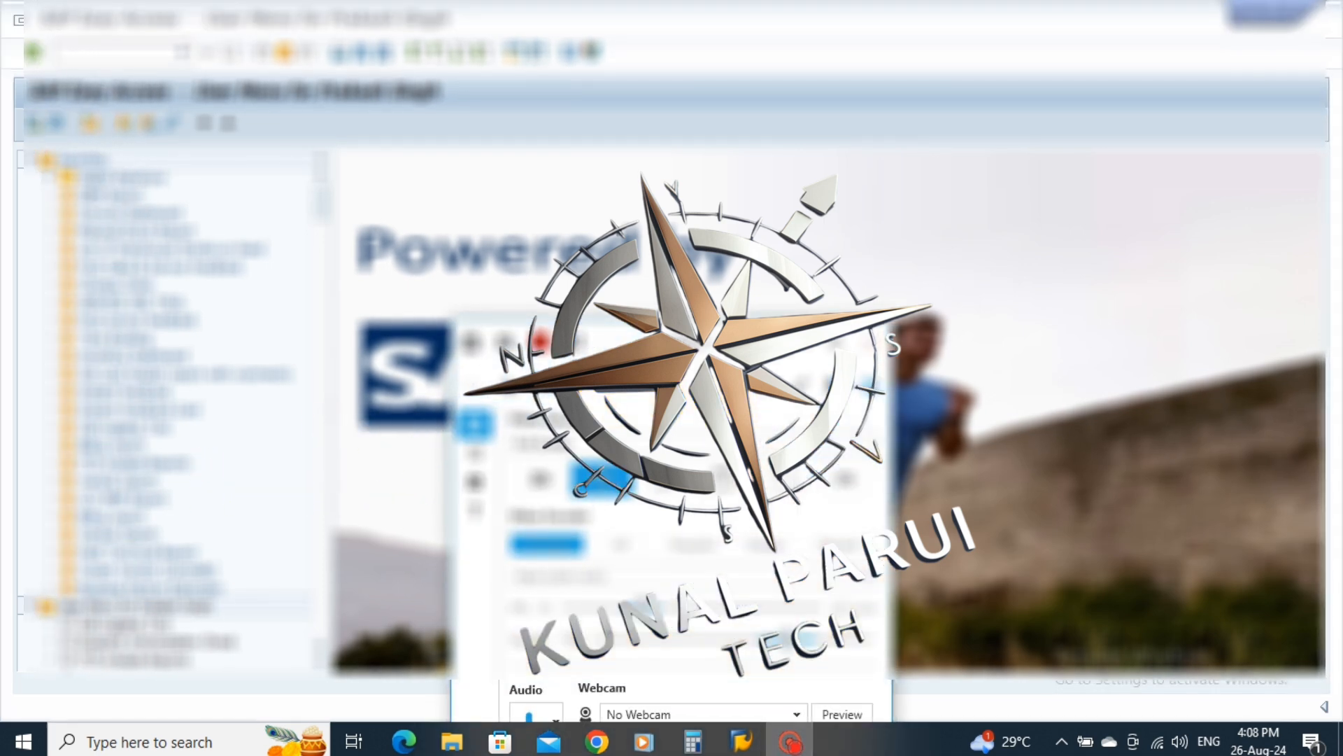